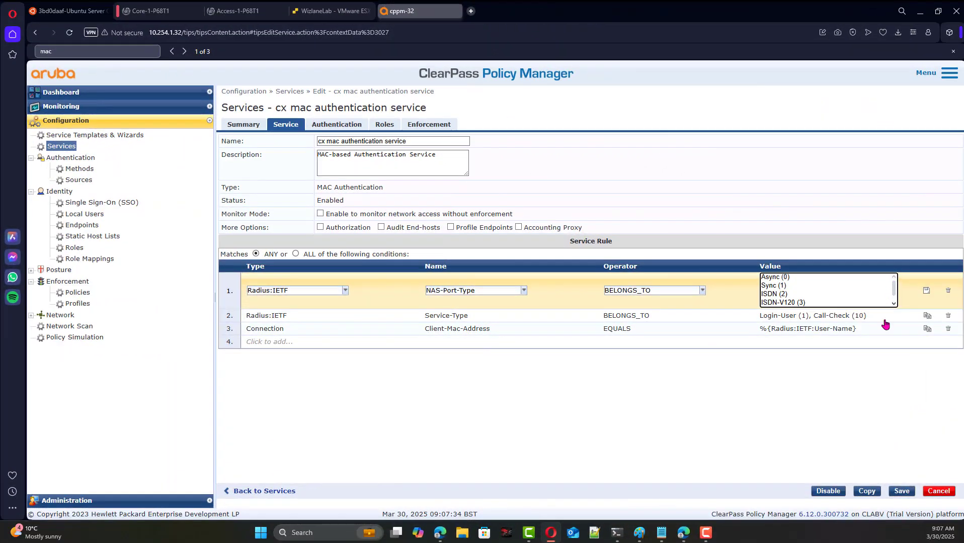
Step: Set the service rule's NAS-Port-Type condition to Ethernet (15) only and require all conditions to match
left_click(948, 296)
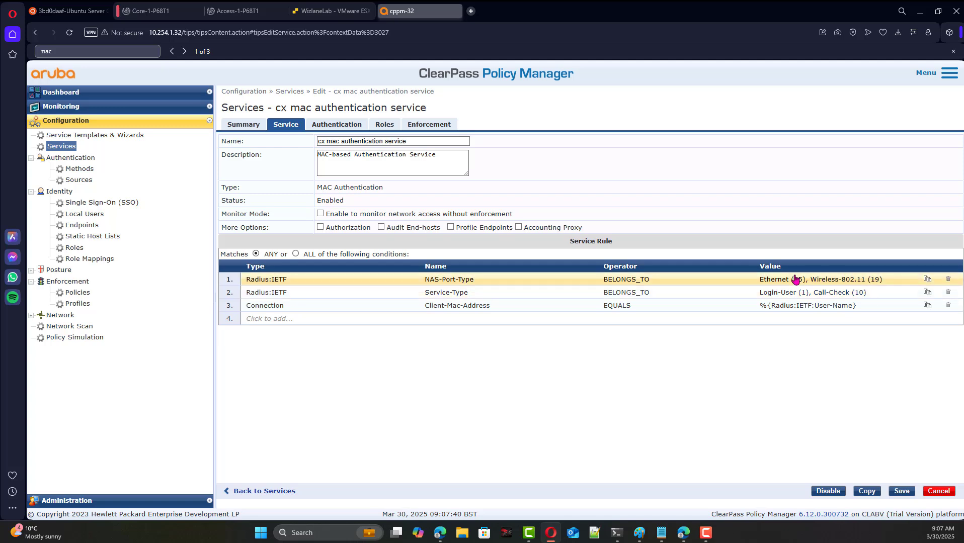
left_click(869, 284)
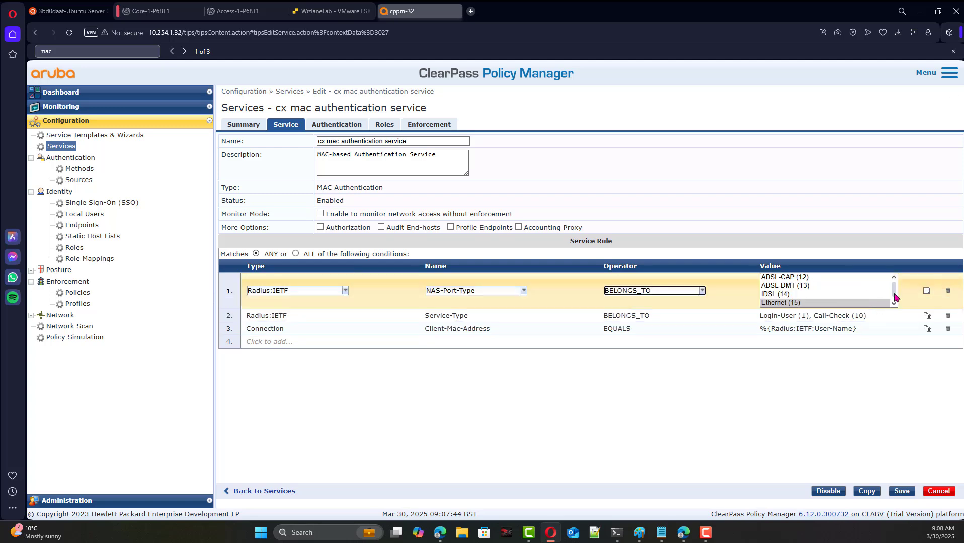
left_click(895, 296)
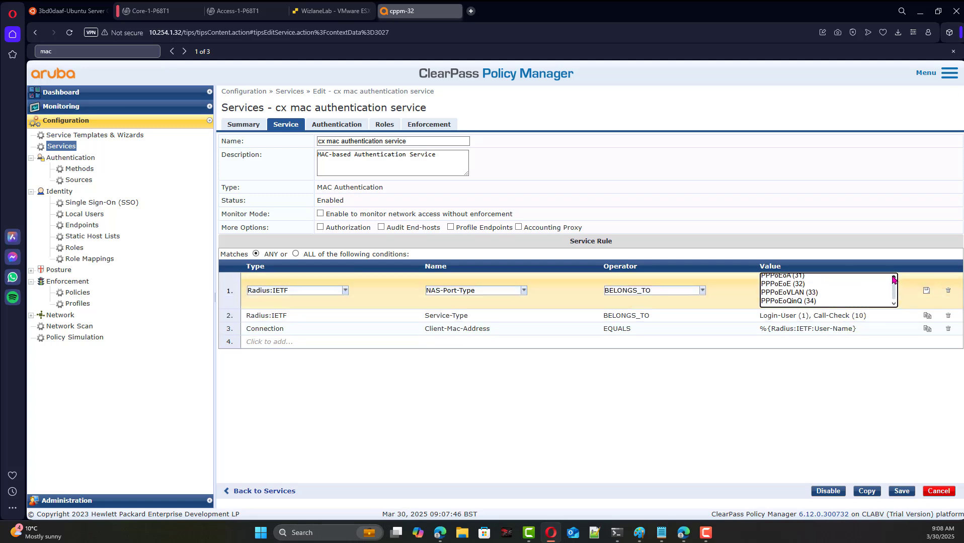
scroll(893, 280, "up", 8)
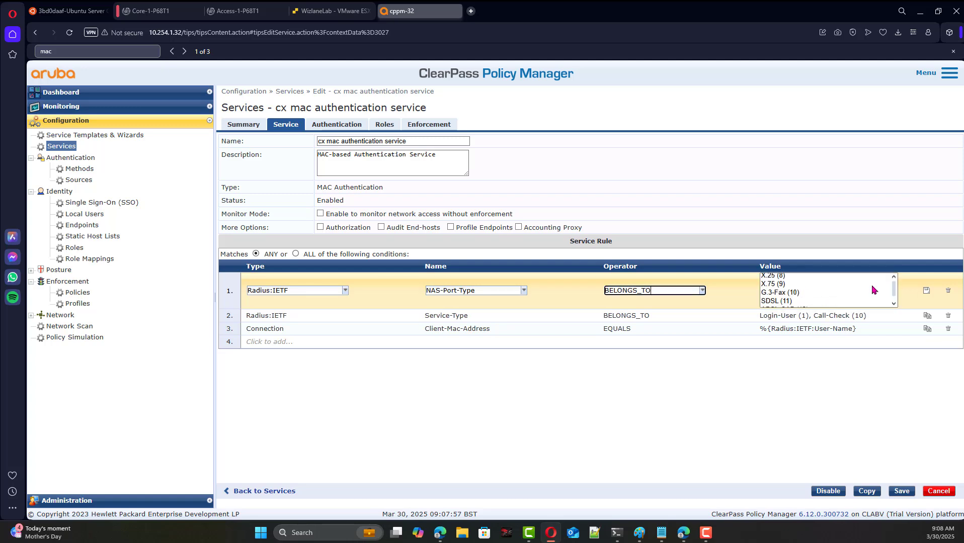
scroll(872, 289, "down", 1)
key("Down")
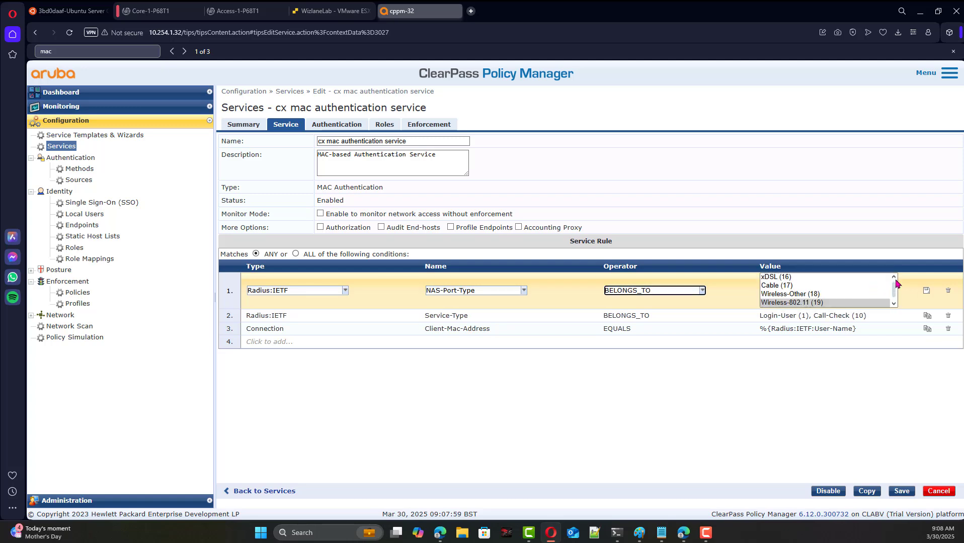
scroll(855, 289, "up", 1)
left_click(814, 291)
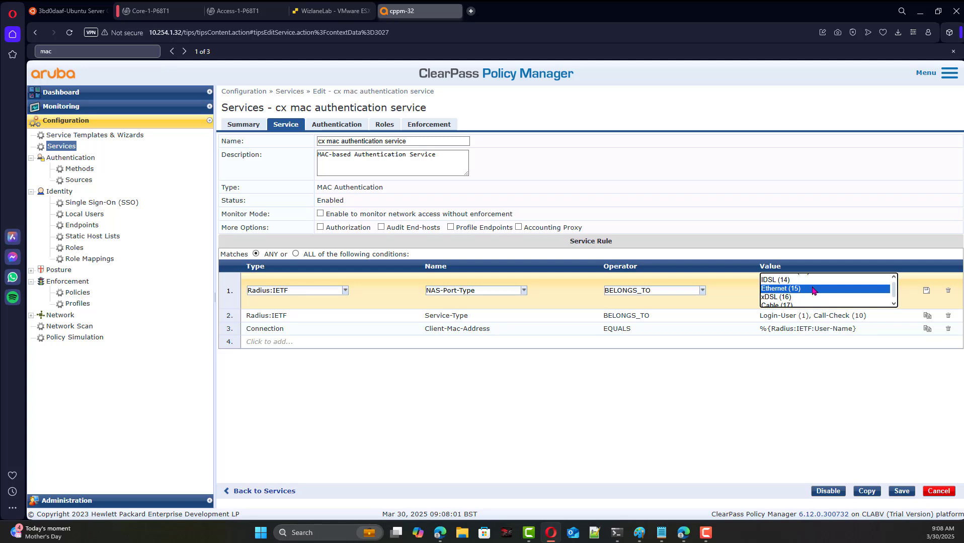
left_click(927, 290)
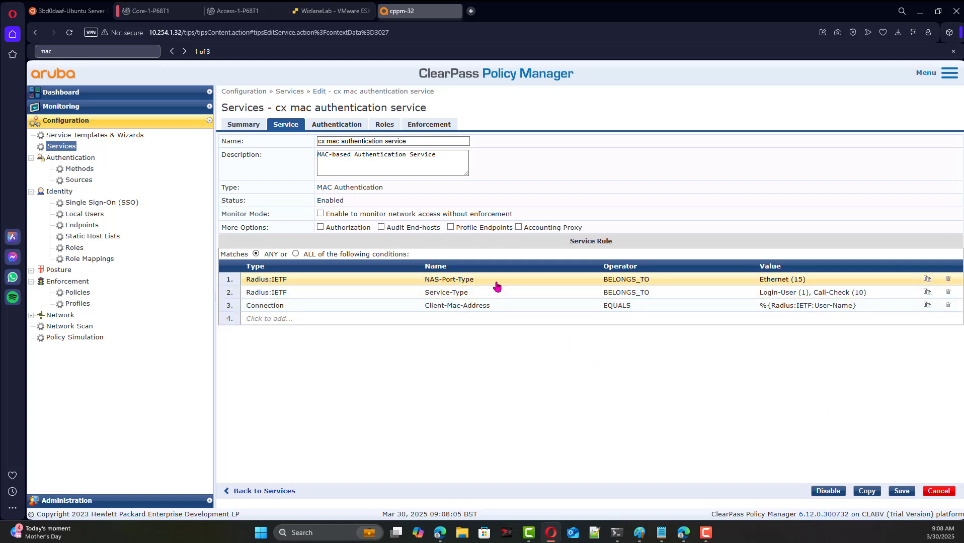
left_click(296, 254)
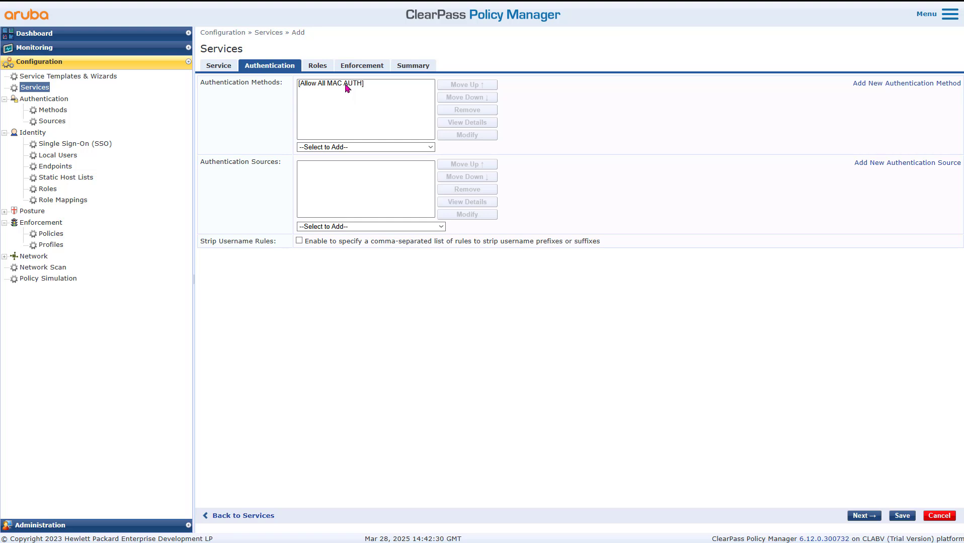
Step: Add [Endpoints Repository] [Local SQL DB] as the authentication source and save the service with the [Sample Allow Access Policy] enforcement policy
left_click(346, 84)
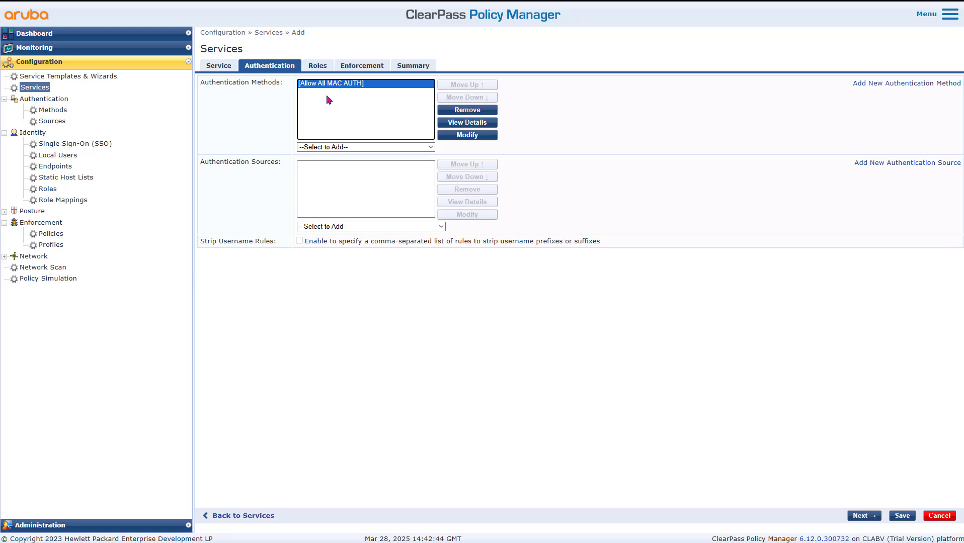
left_click(402, 228)
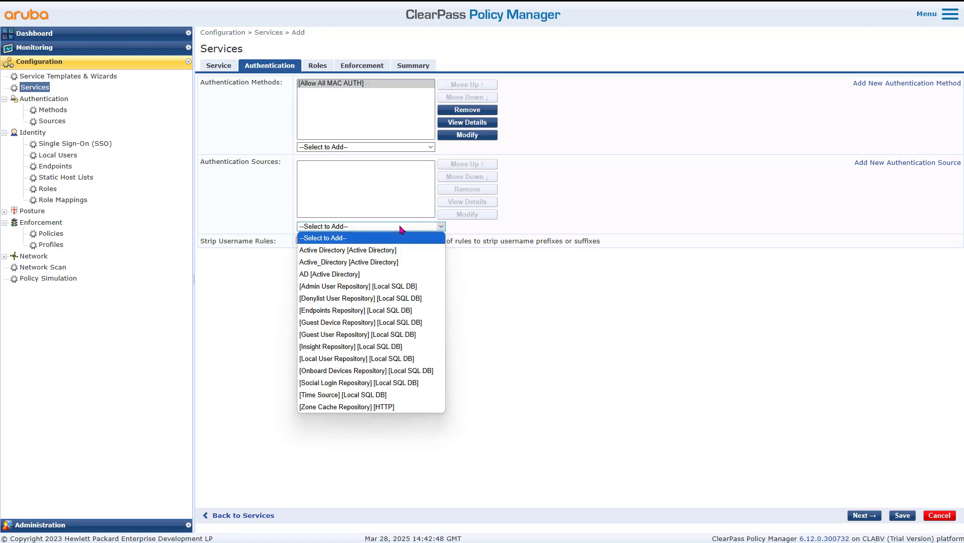
left_click(359, 311)
left_click(360, 212)
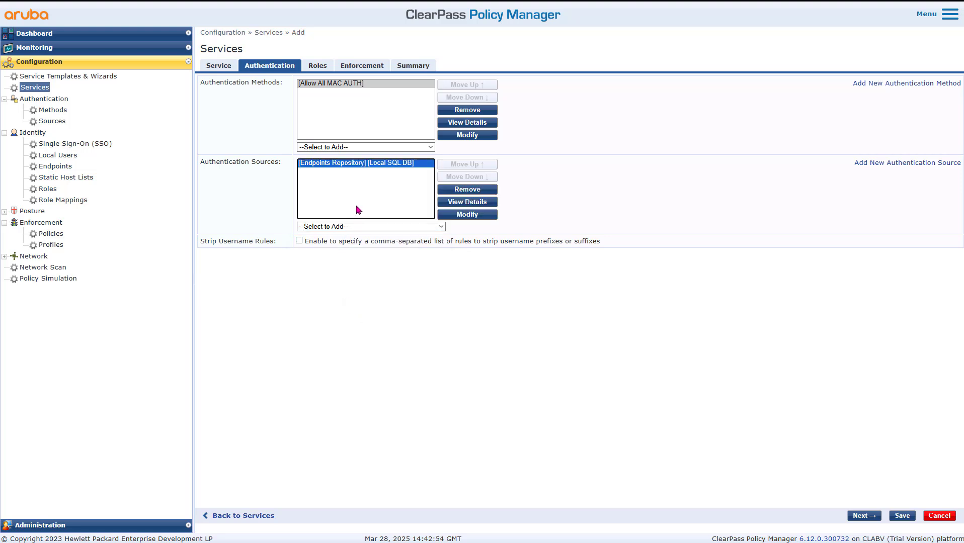
left_click(379, 74)
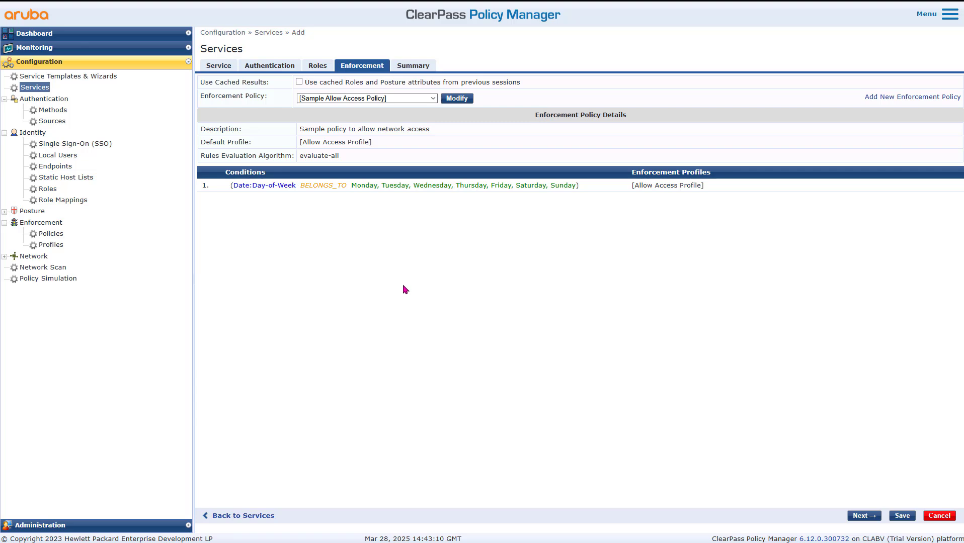
left_click(910, 519)
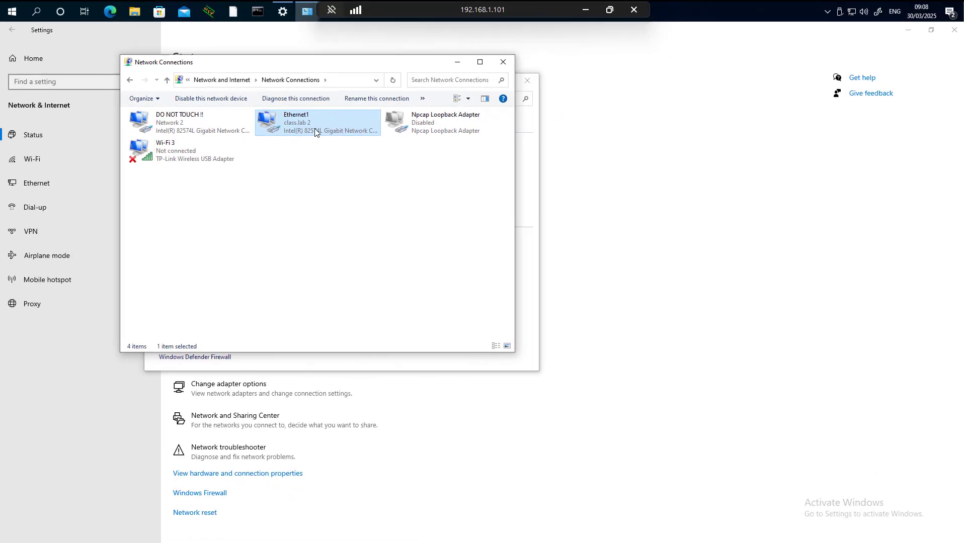
Step: Disable the Ethernet1 network adapter on the client and enable it again
right_click(315, 132)
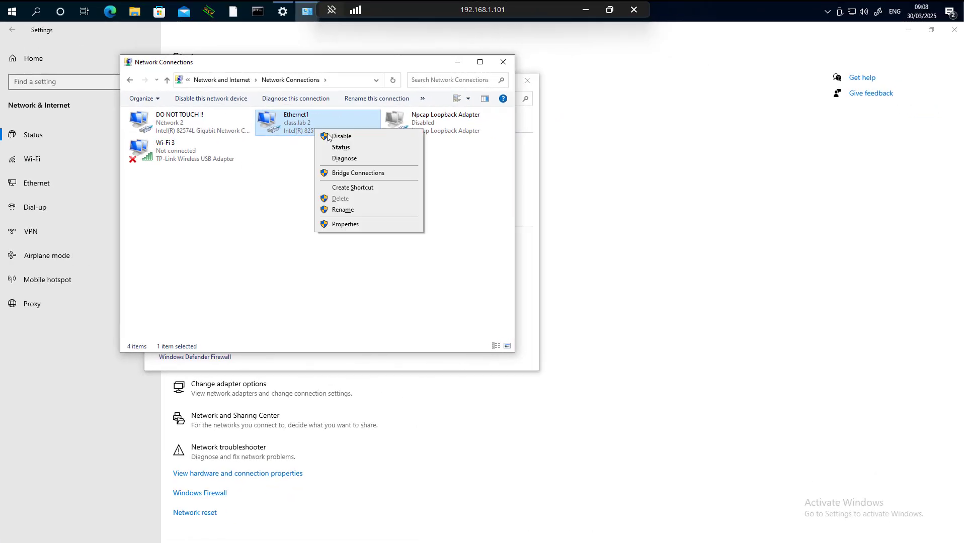
left_click(338, 134)
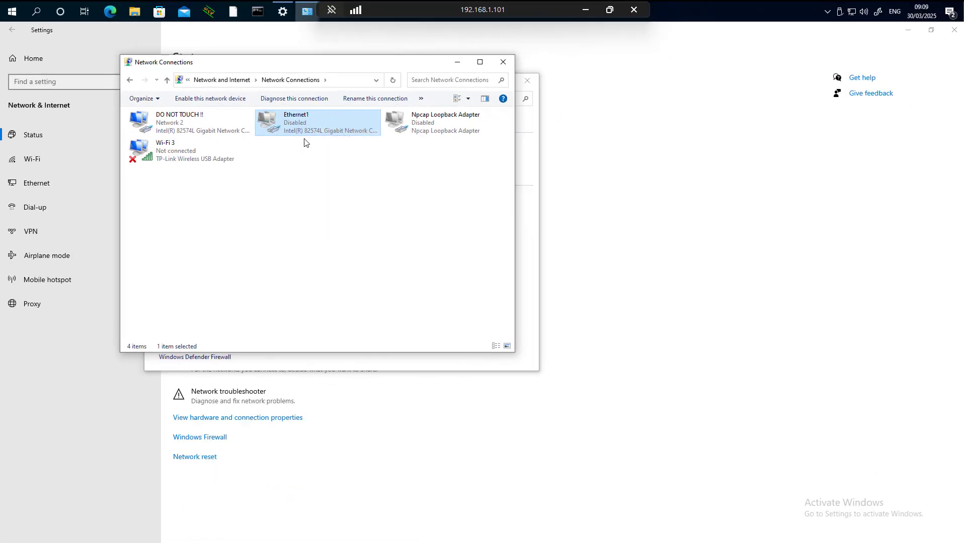
double_click(310, 122)
double_click(294, 126)
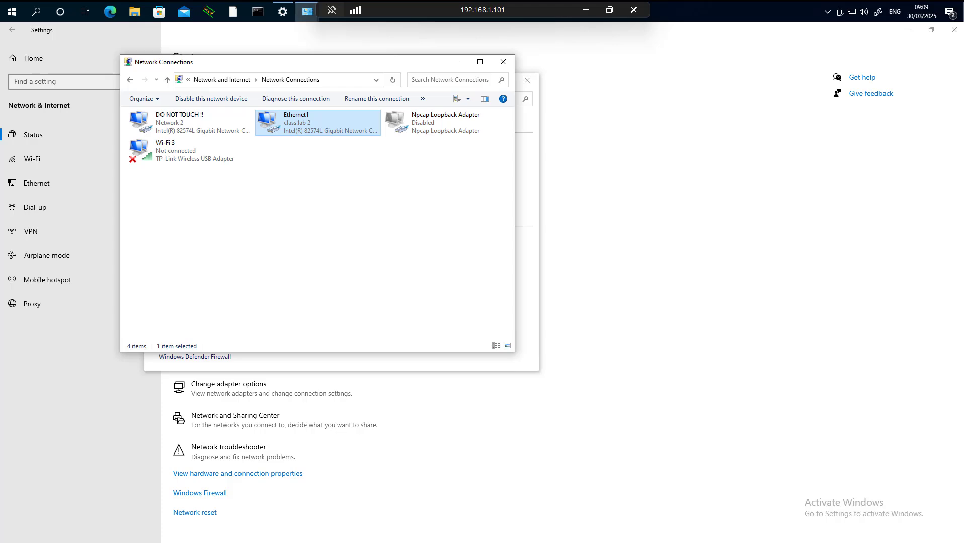
Step: Switch to the Command Prompt SSH session and rerun the previous command to page through the port-access client details
key("alt+Tab")
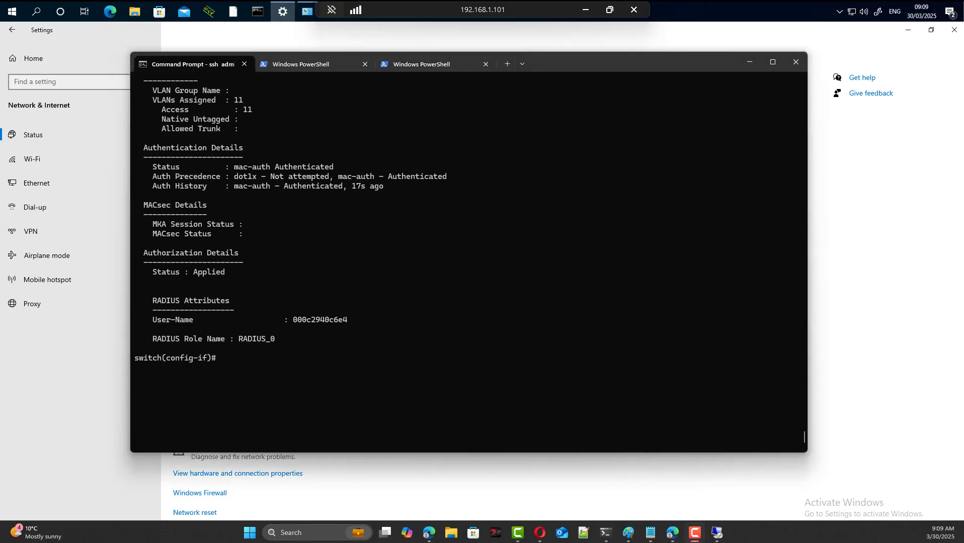
left_click(509, 344)
key("Up")
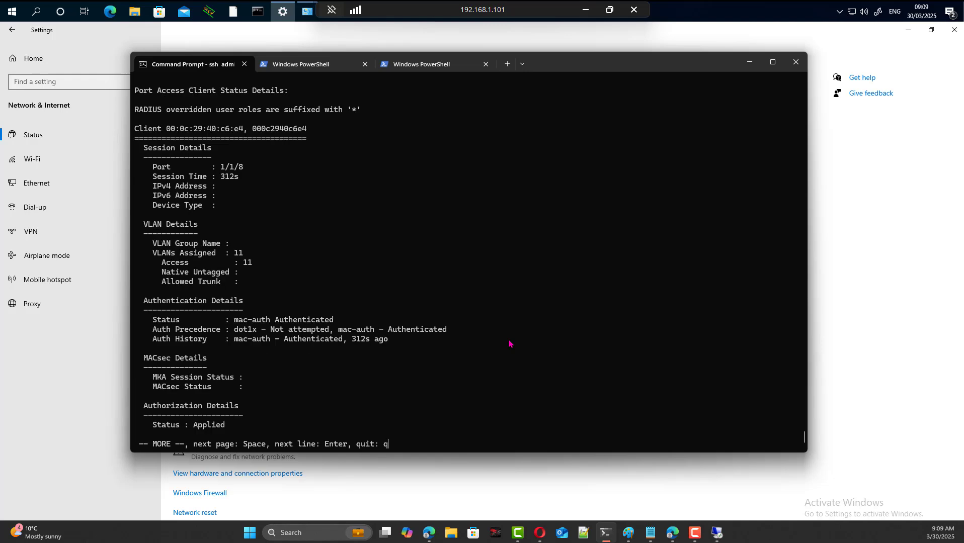
key("space")
Step: Run "sho port-access clients" on the switch and examine the VLAN assigned to the client
key("Up")
key("BackSpace")
key("BackSpace")
key("BackSpace")
key("BackSpace")
key("BackSpace")
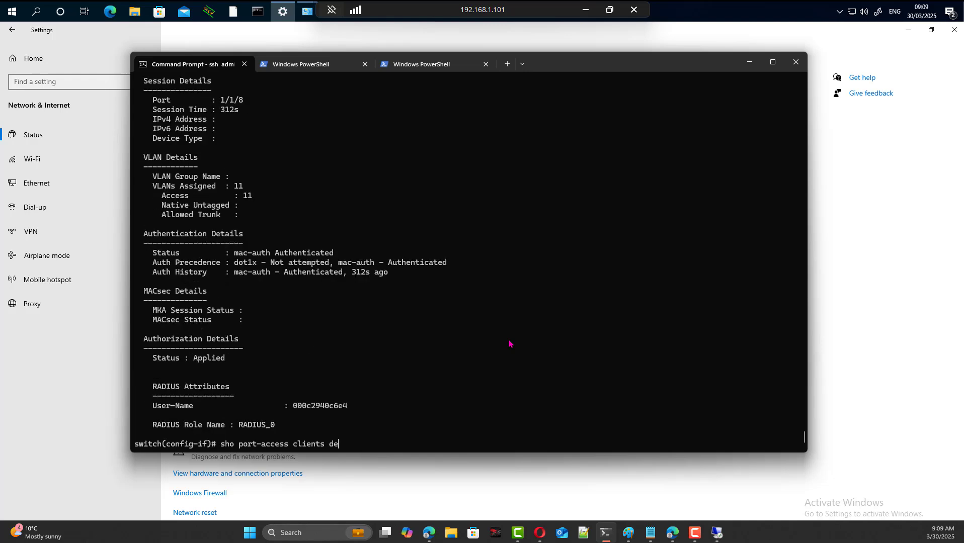
key("Return")
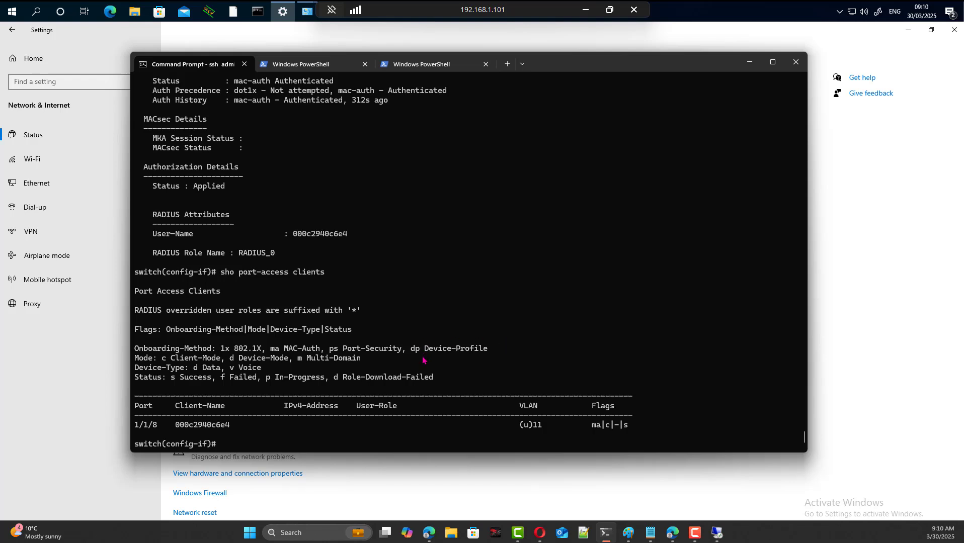
mouse_move(542, 430)
left_mouse_down()
mouse_move(527, 440)
mouse_move(514, 432)
mouse_move(524, 437)
left_mouse_up()
right_click(521, 431)
Step: Run "sho running-config current-context" and examine the interface number and its access VLAN setting
type("sho ru")
key("Tab")
type("cu")
key("Tab")
key("Return")
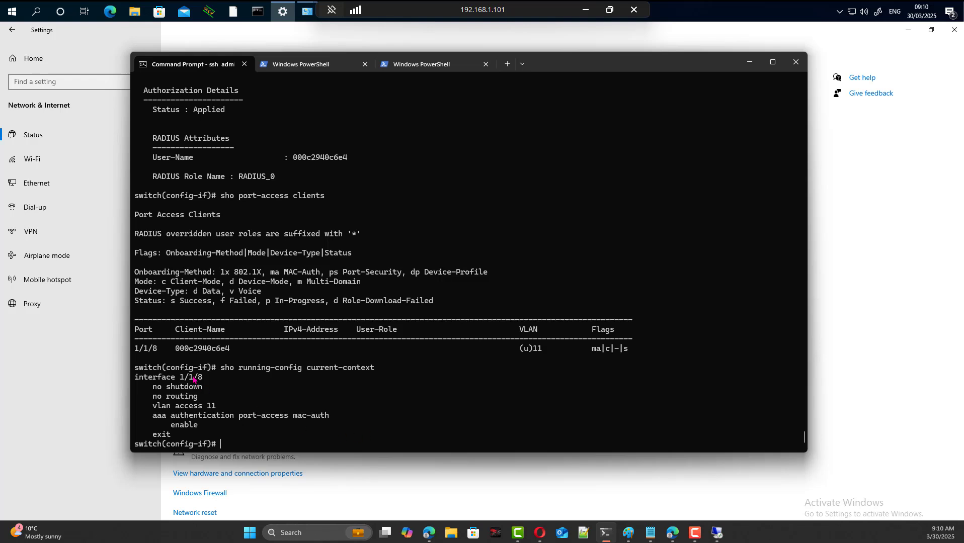
left_click_drag(201, 379, 176, 379)
left_click_drag(212, 406, 150, 411)
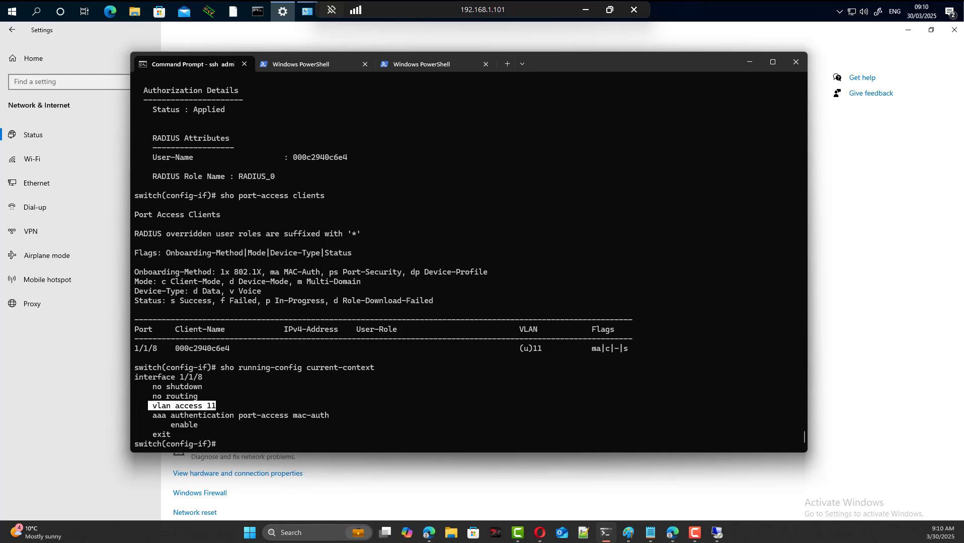
Step: Switch to ClearPass Policy Manager and review the latest Access Tracker request's roles, enforcement profile output and accounting details
key("alt+Tab")
left_click(610, 220)
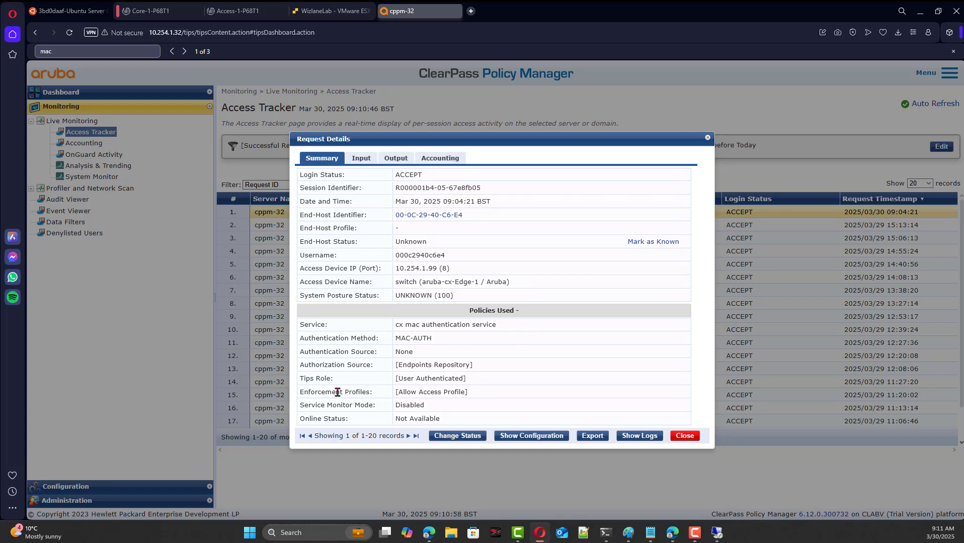
left_click_drag(300, 380, 325, 379)
left_click(411, 377)
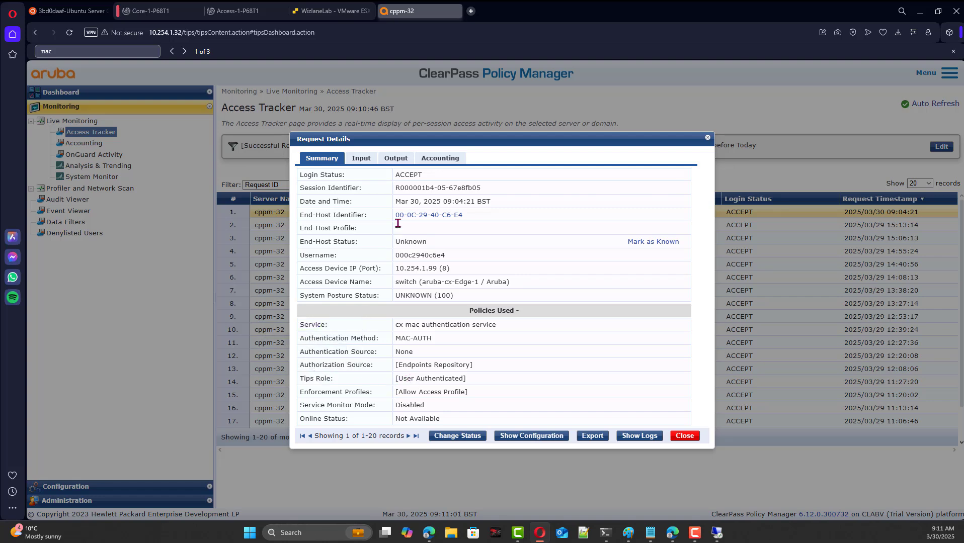
left_click(404, 162)
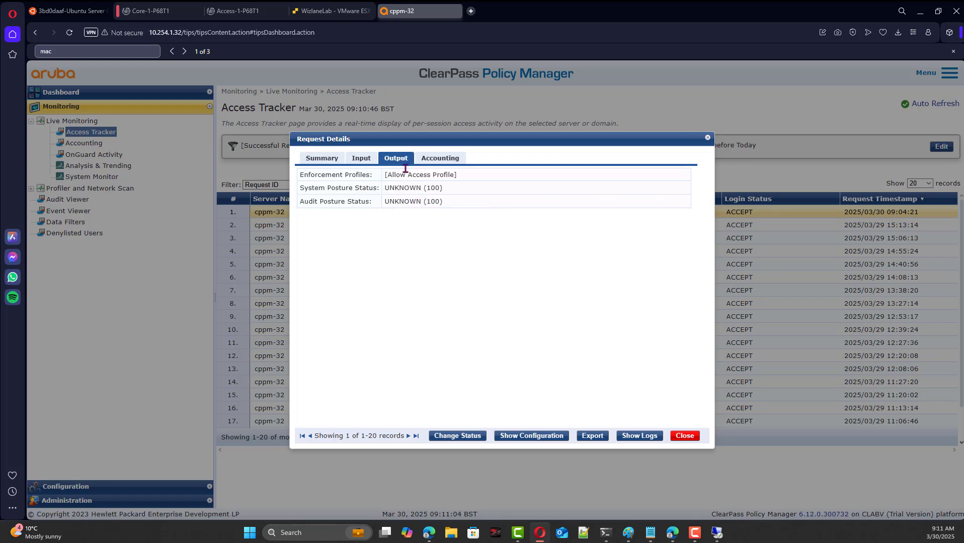
left_click_drag(392, 175, 447, 176)
left_click(473, 193)
left_click(456, 159)
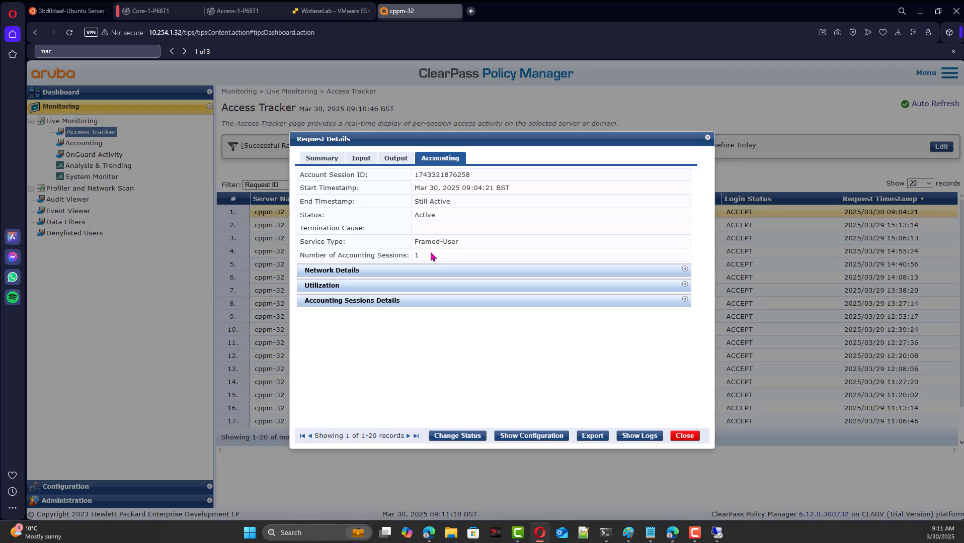
Step: Switch back to the Command Prompt SSH session and display the switch's full configuration with "sho run"
key("alt")
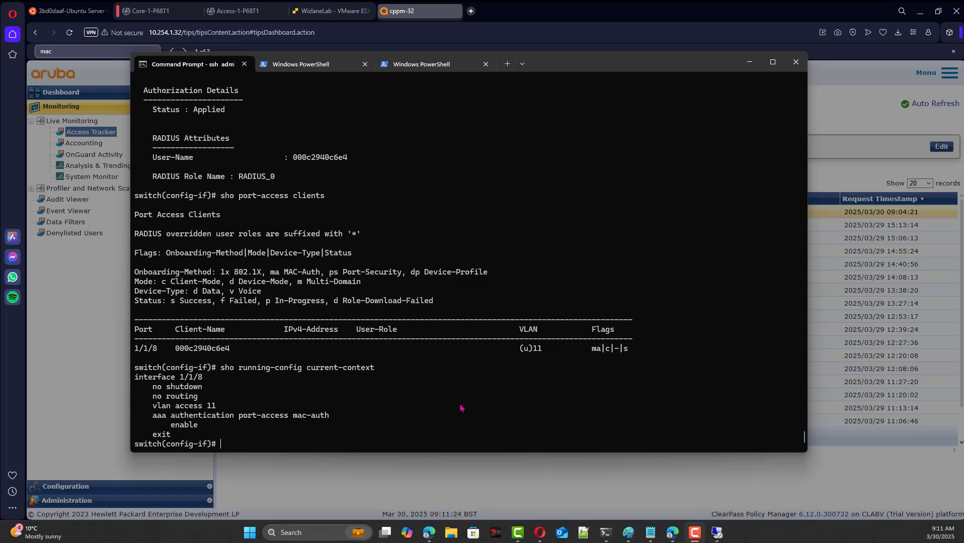
left_click(469, 422)
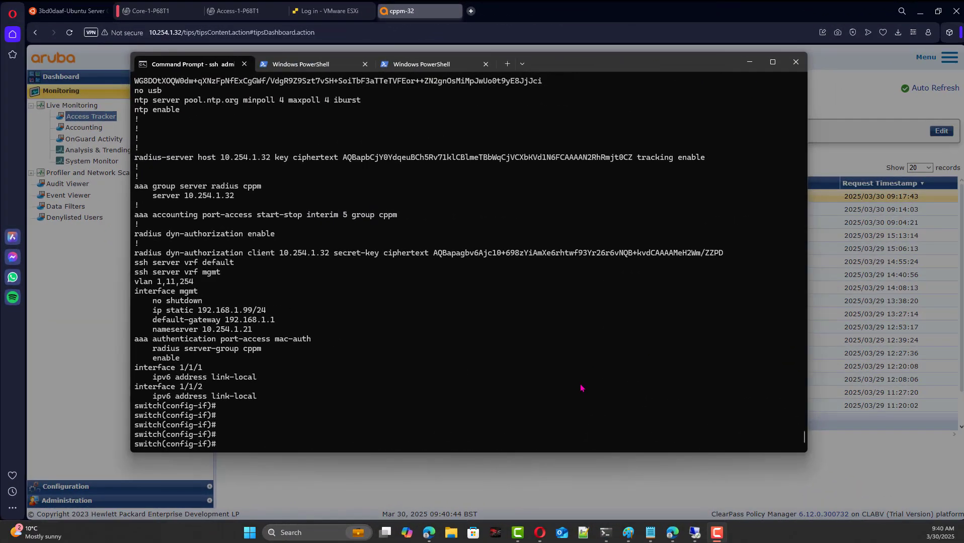
left_click(581, 410)
type("sho run")
key("Return")
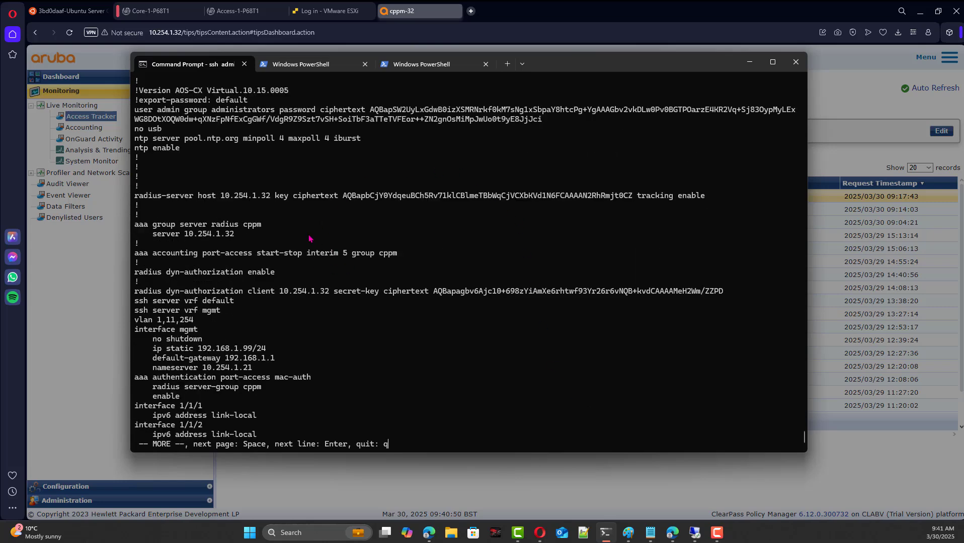
Step: Examine the NTP, RADIUS server, AAA accounting and RADIUS dynamic authorization lines in the running configuration
left_click_drag(144, 140, 181, 149)
left_click(149, 196)
left_click_drag(135, 197, 709, 199)
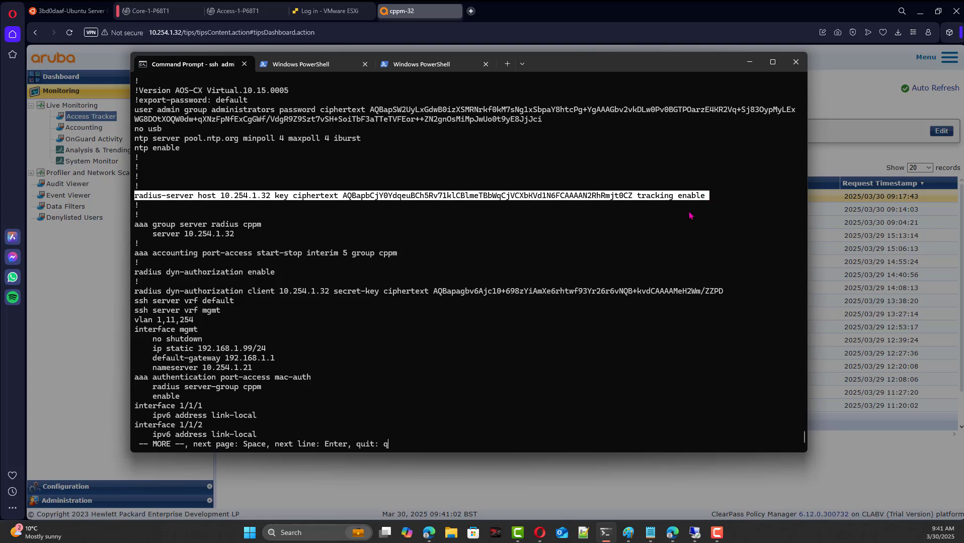
left_click_drag(265, 224, 411, 255)
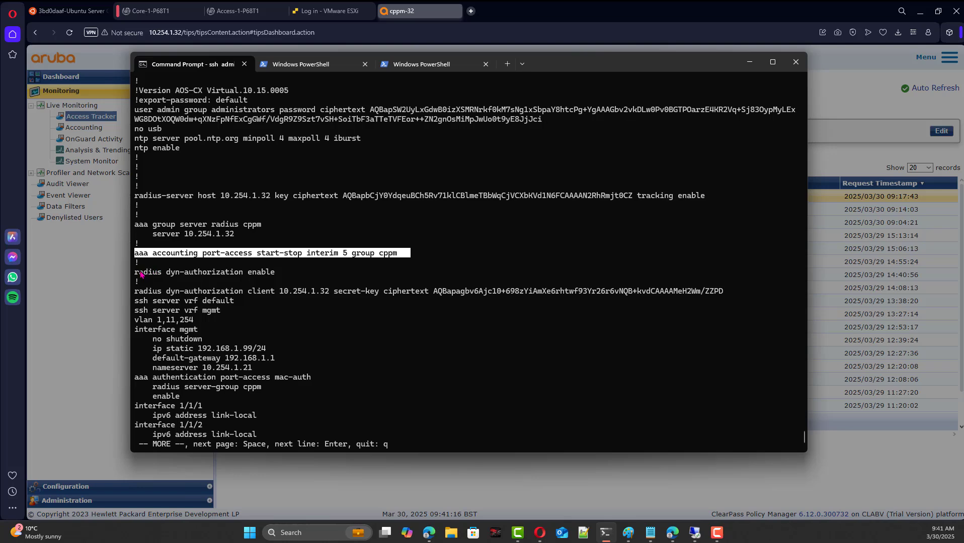
left_click_drag(136, 276, 274, 275)
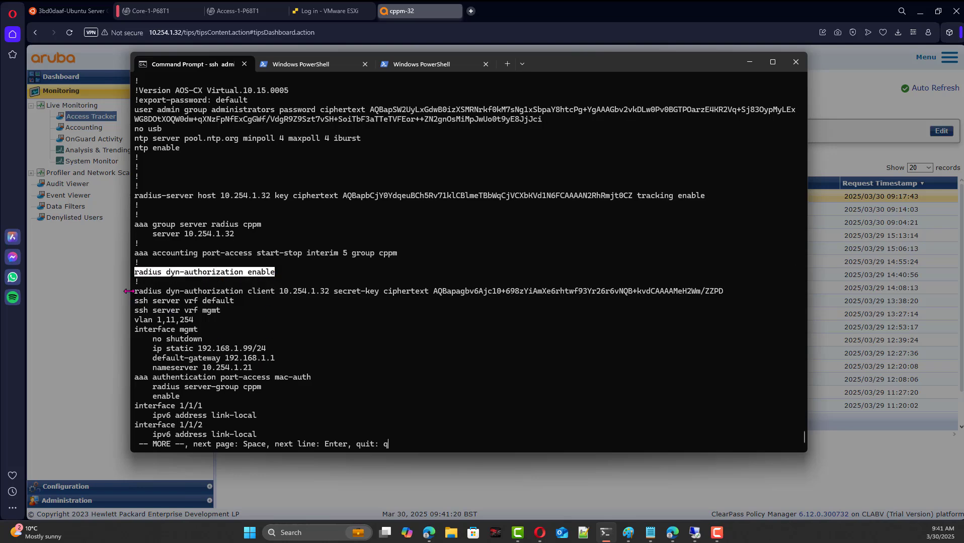
mouse_move(128, 290)
left_mouse_down()
mouse_move(216, 291)
mouse_move(131, 290)
left_mouse_up()
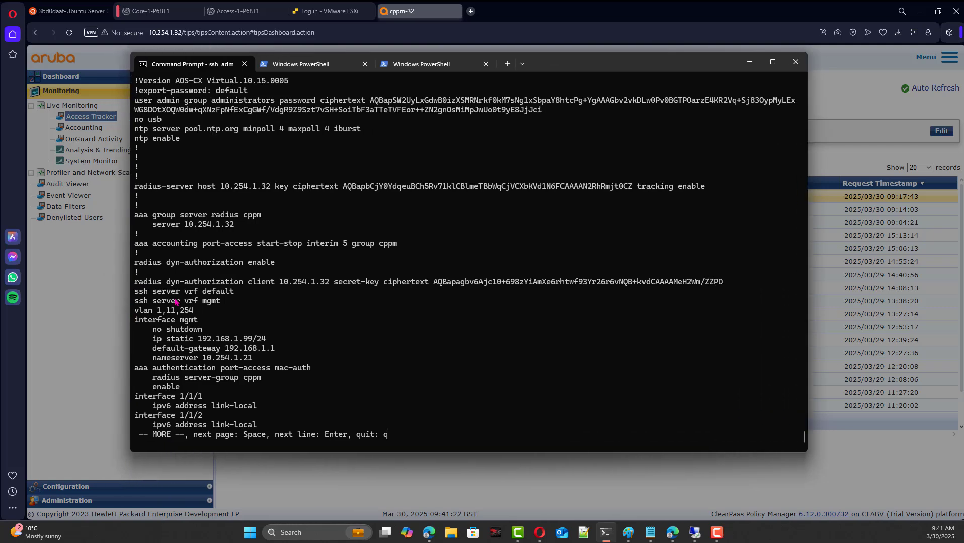
left_click_drag(331, 283, 135, 282)
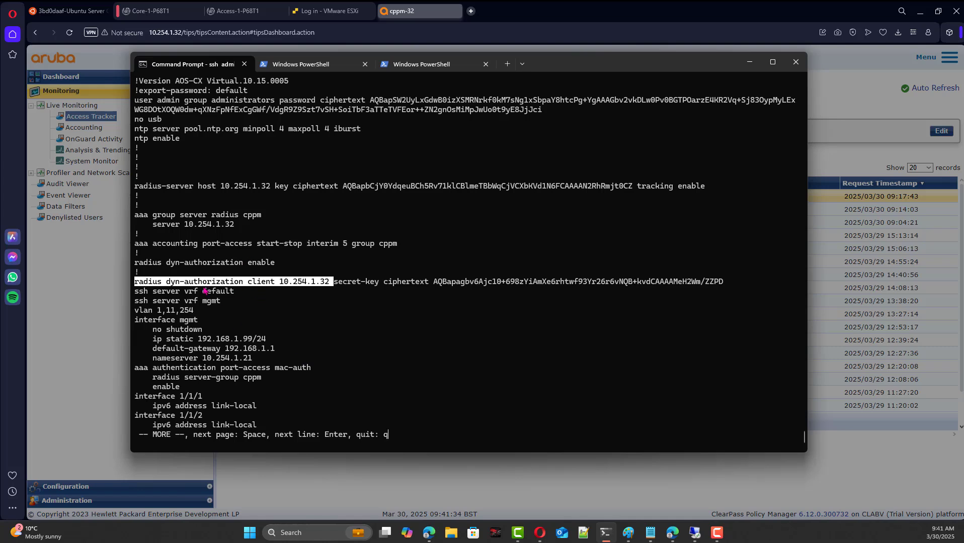
left_click(301, 412)
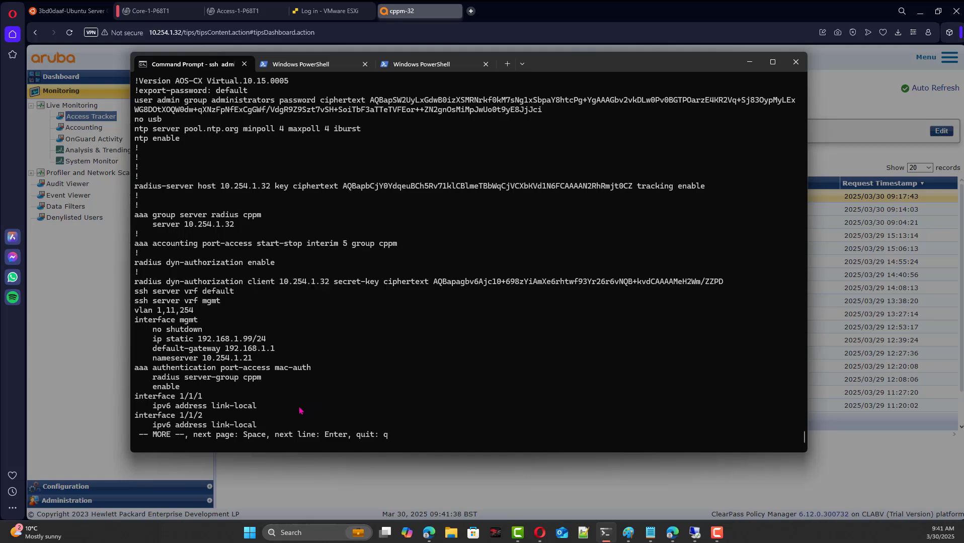
Step: Leave the full configuration listing, run "sho running-config current-context" and examine the interface's MAC authentication lines
key("space")
key("space")
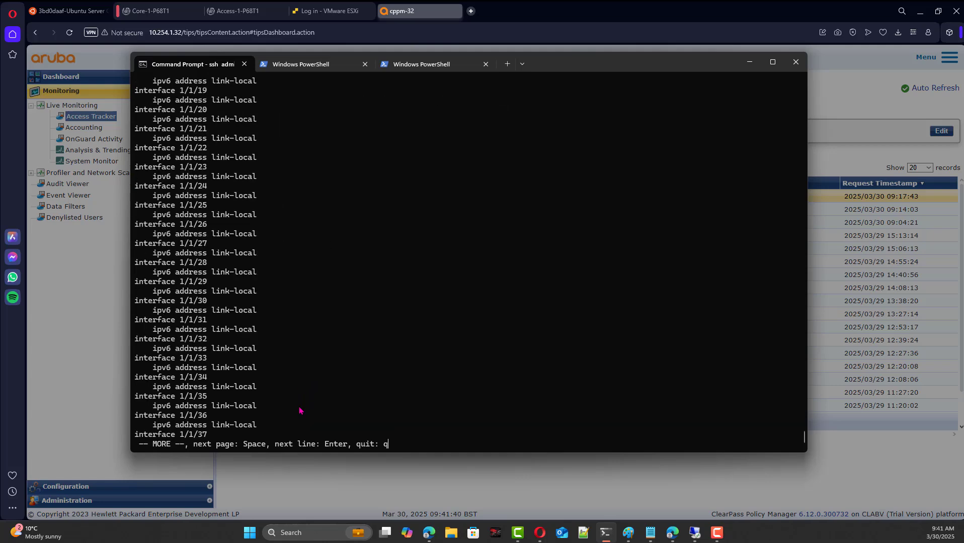
key("q")
type("sho r")
key("Tab")
type("cu")
key("Tab")
key("Return")
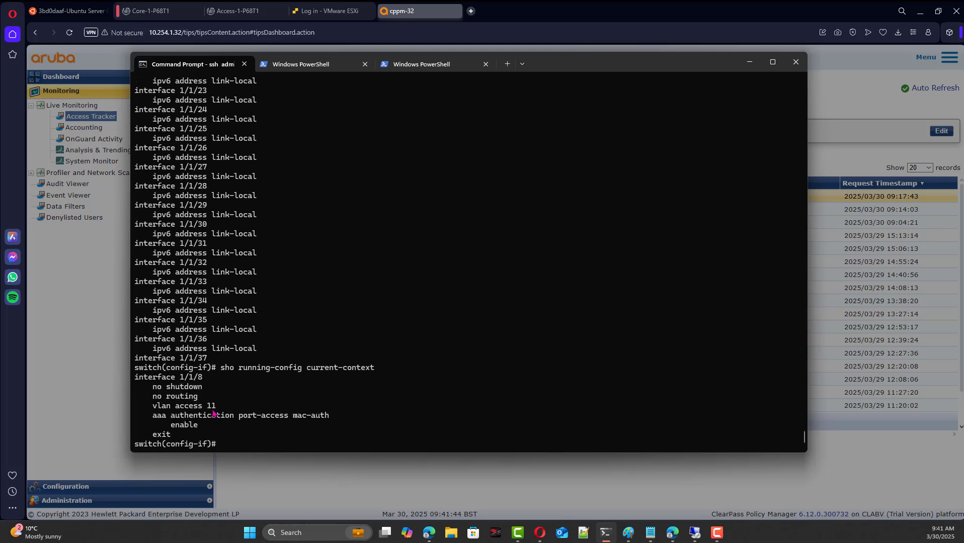
left_click_drag(215, 428, 134, 417)
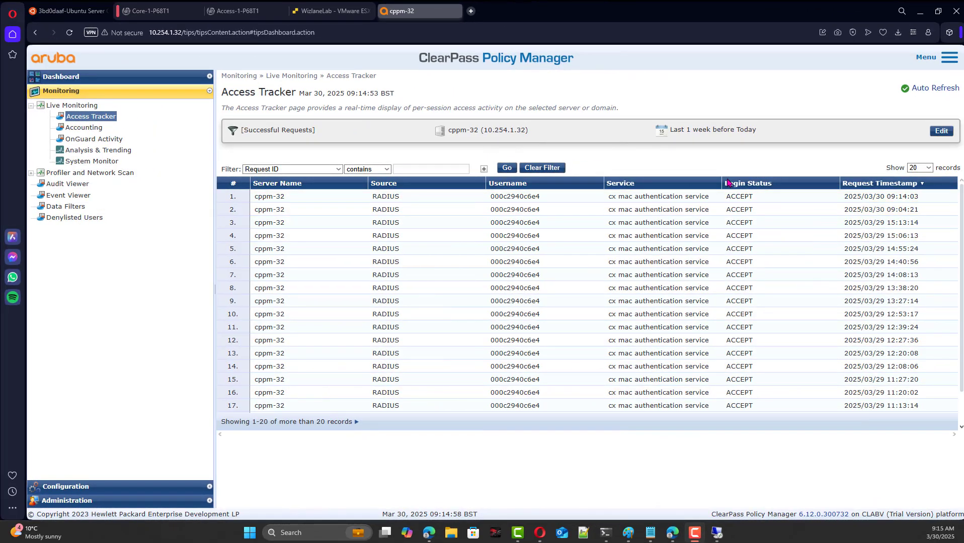
Step: Review the latest Access Tracker request's Tips role, authorization source and enforcement profile in ClearPass Policy Manager, and close the details
left_click(691, 197)
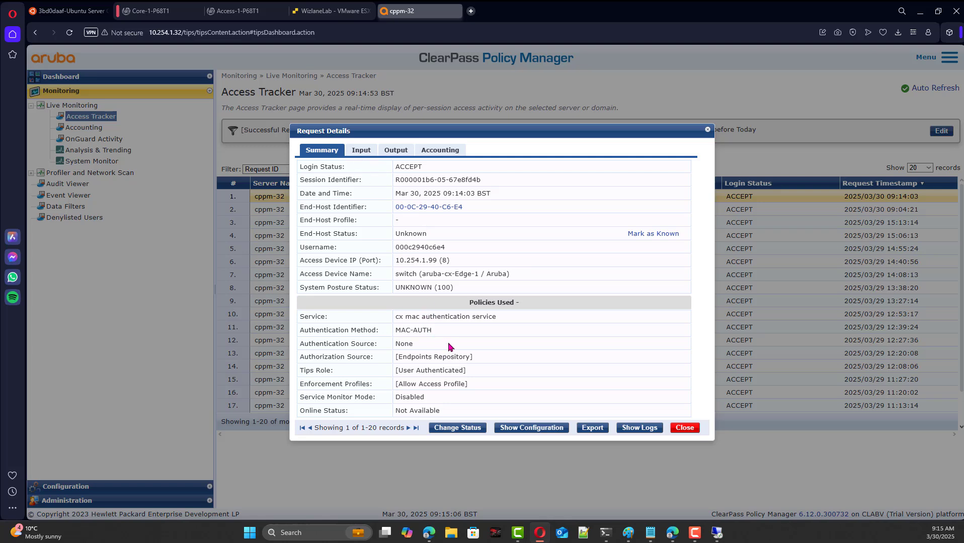
left_click_drag(463, 372, 397, 372)
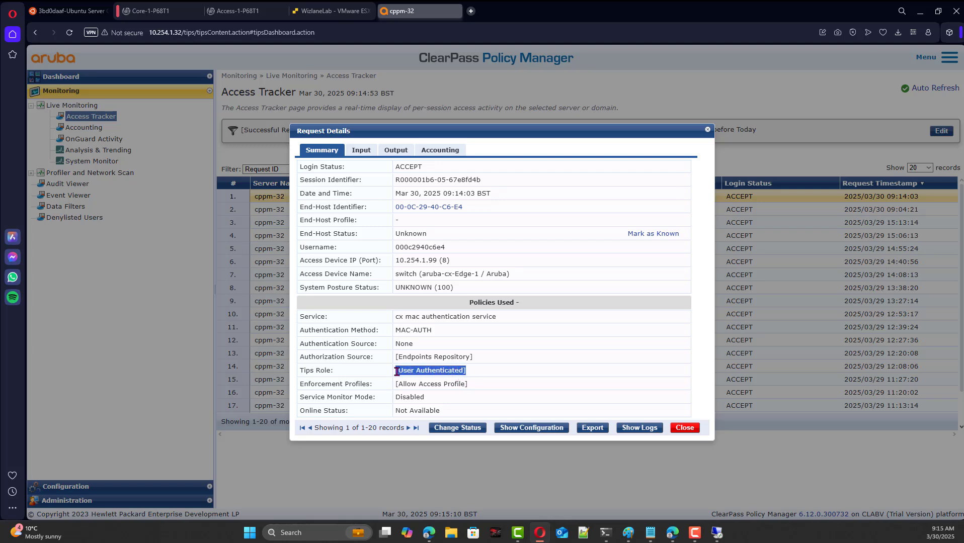
left_click(428, 402)
left_click_drag(473, 359, 394, 358)
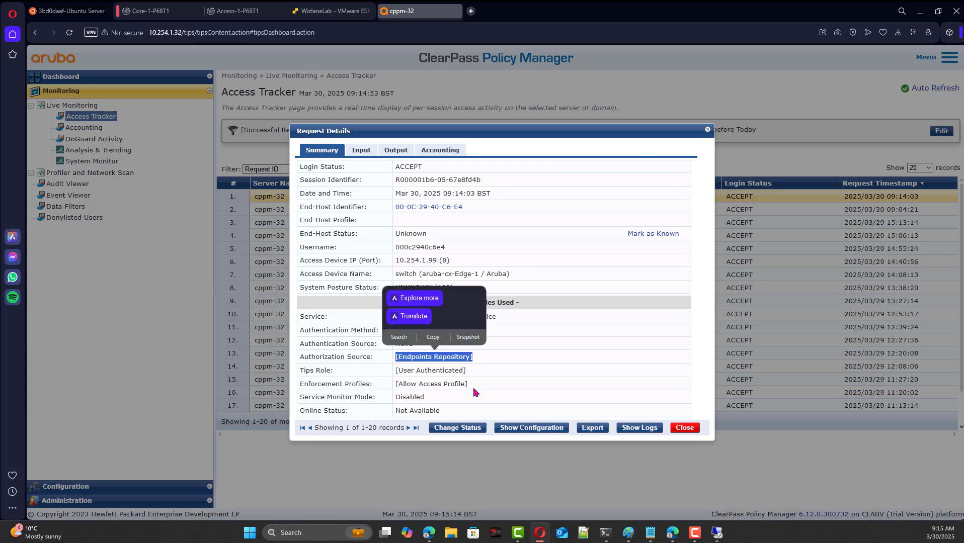
left_click(402, 339)
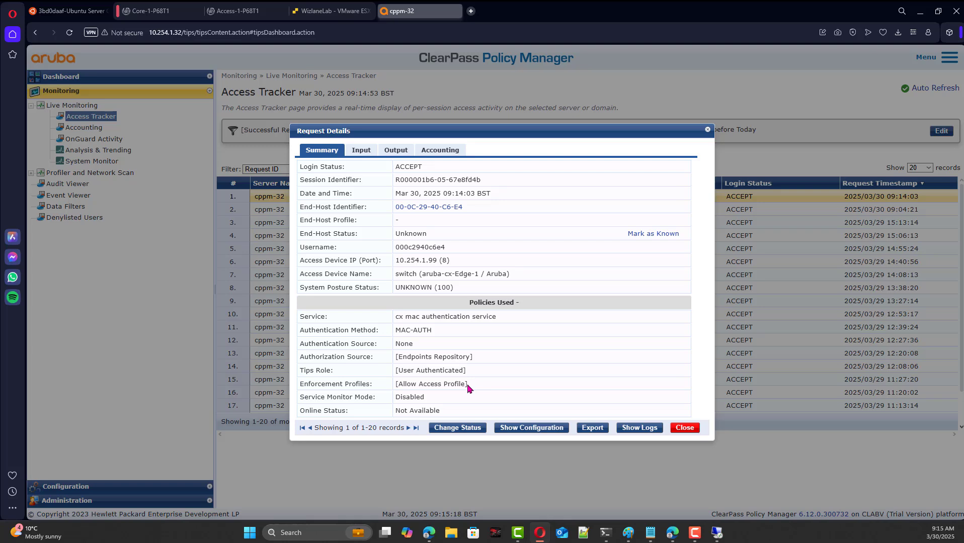
left_click_drag(470, 388, 391, 393)
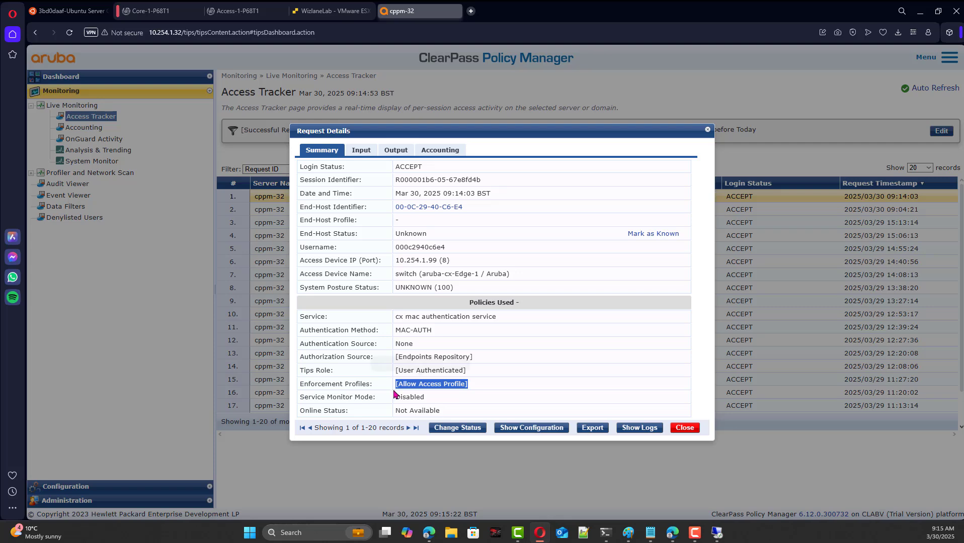
left_click(684, 428)
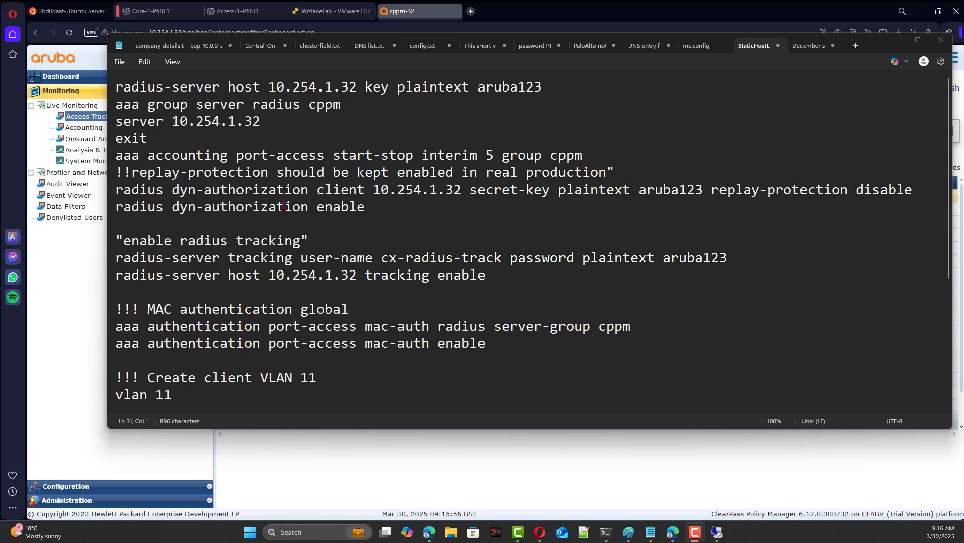
Step: Examine the RADIUS server, AAA server group and port-access accounting commands in the Notepad configuration notes
left_click_drag(116, 87, 543, 103)
left_click_drag(368, 103, 341, 111)
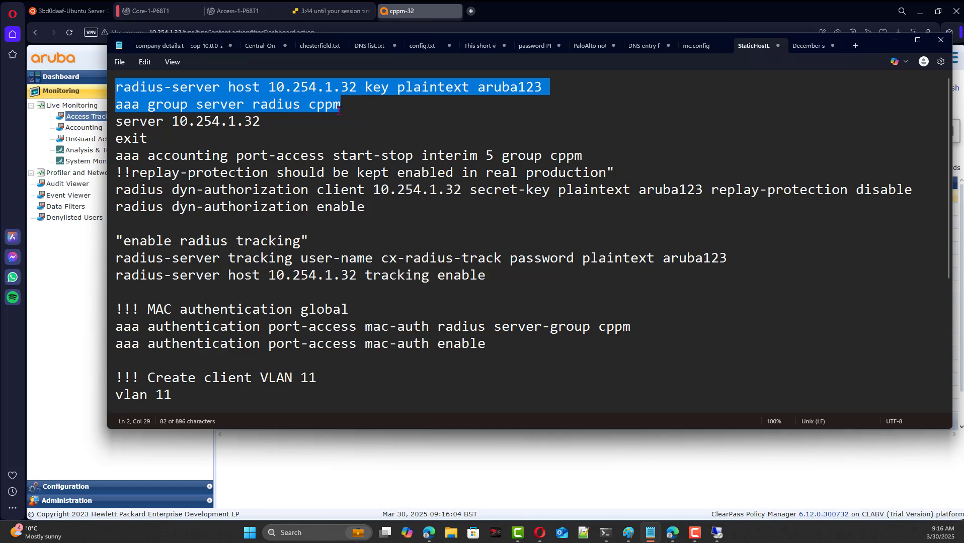
left_click_drag(339, 110, 628, 132)
left_click(588, 144)
left_click_drag(584, 155, 408, 156)
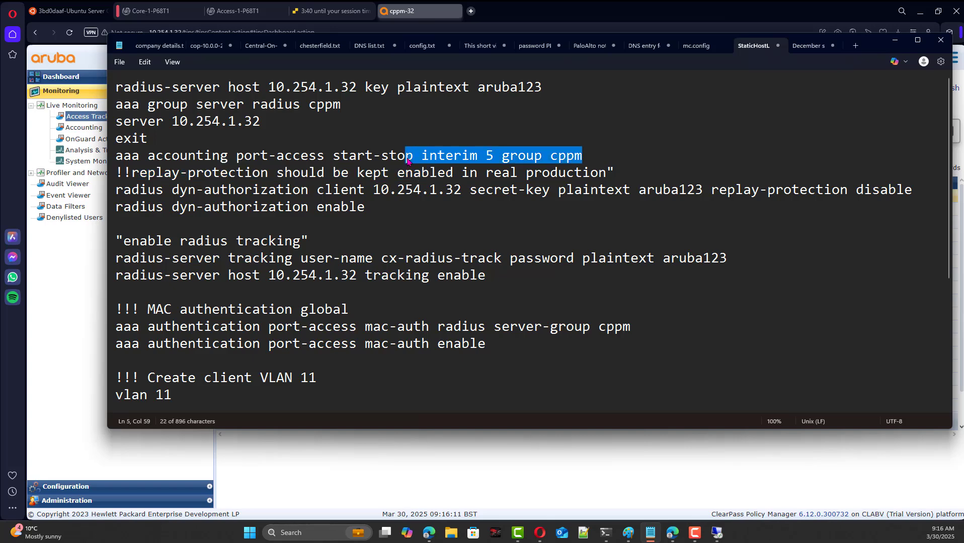
Step: Examine the replay-protection comment and the RADIUS dynamic authorization client and enable commands in the notes
left_click(200, 200)
left_click_drag(134, 174, 628, 170)
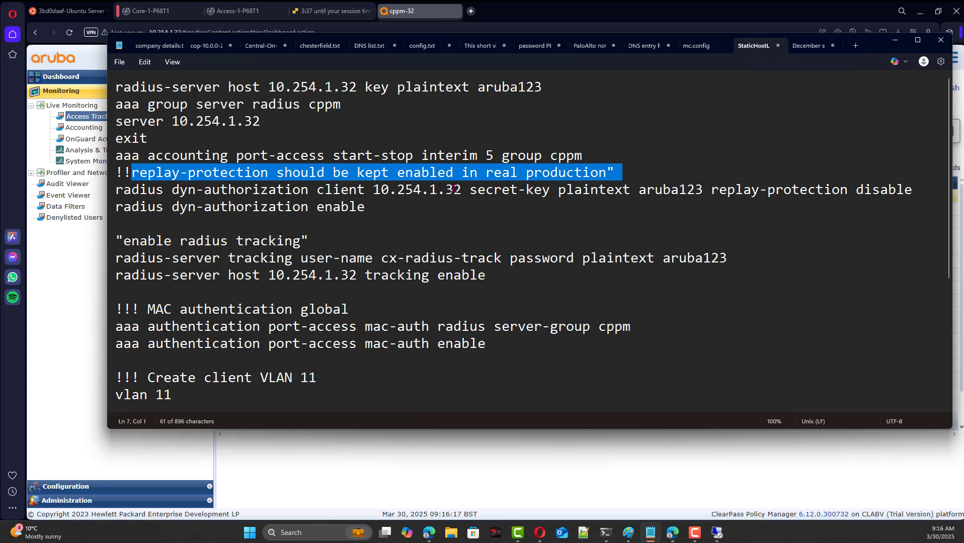
left_click_drag(389, 207, 114, 192)
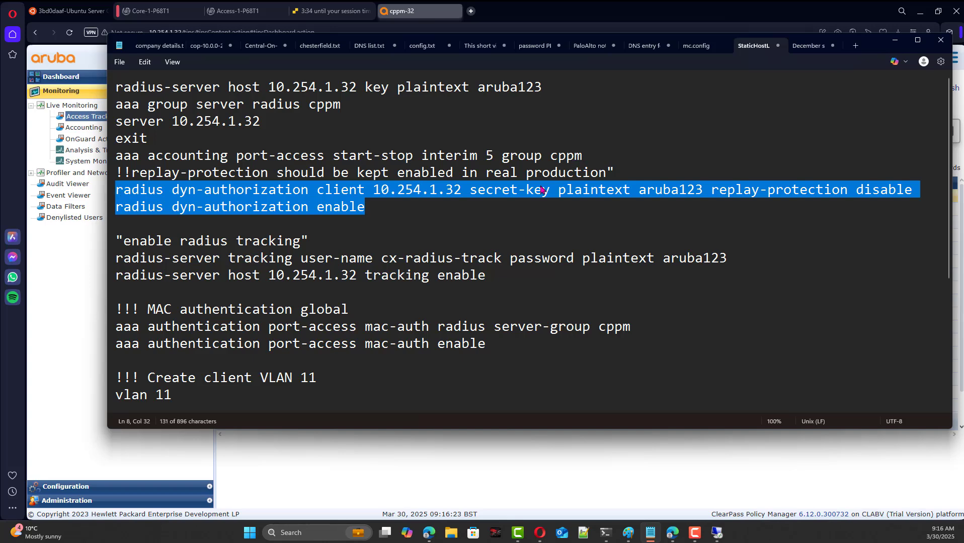
left_click(831, 188)
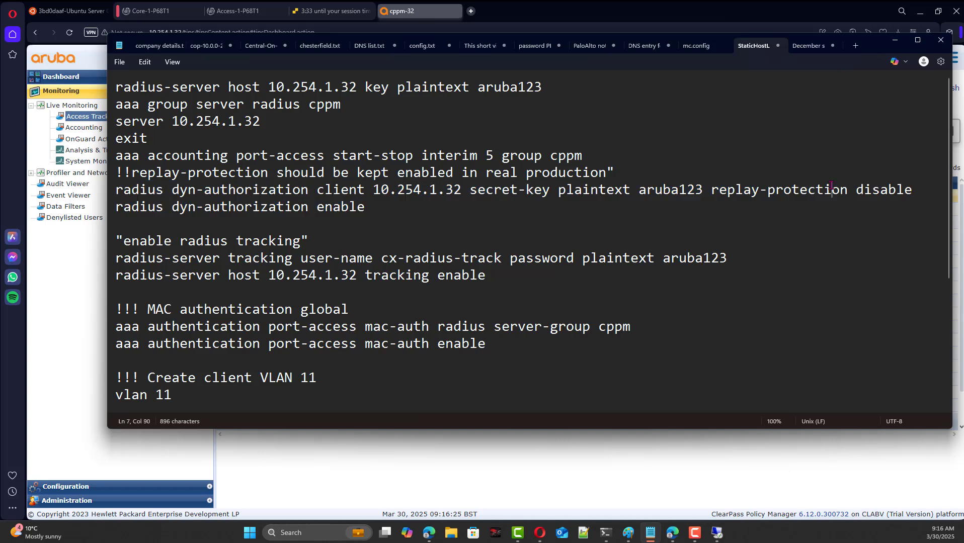
left_click_drag(913, 189, 115, 190)
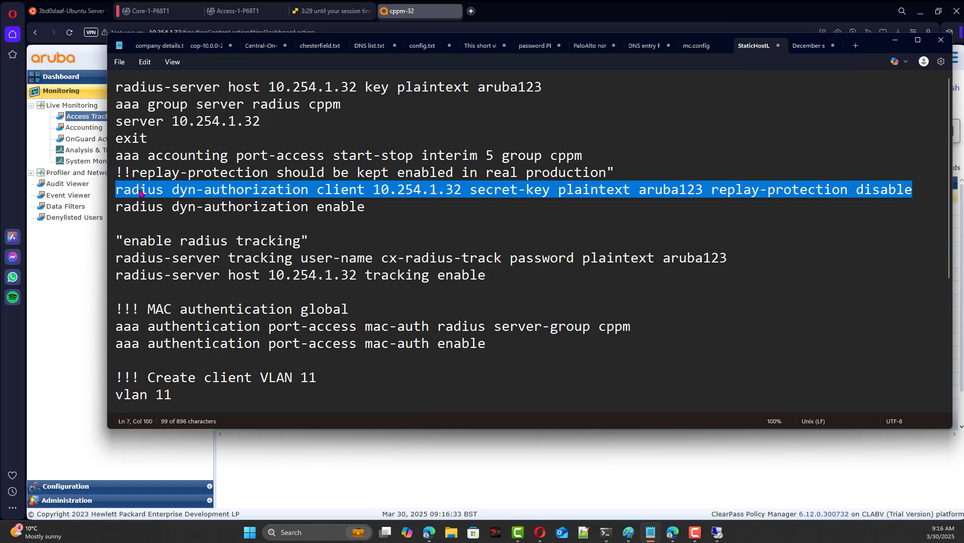
right_click(136, 199)
left_click(182, 245)
Step: Switch to ClearPass and send the RADIUS dynamic authorization action [AOS-CX - Bounce Switch Port] for the latest Access Tracker request
left_click(425, 15)
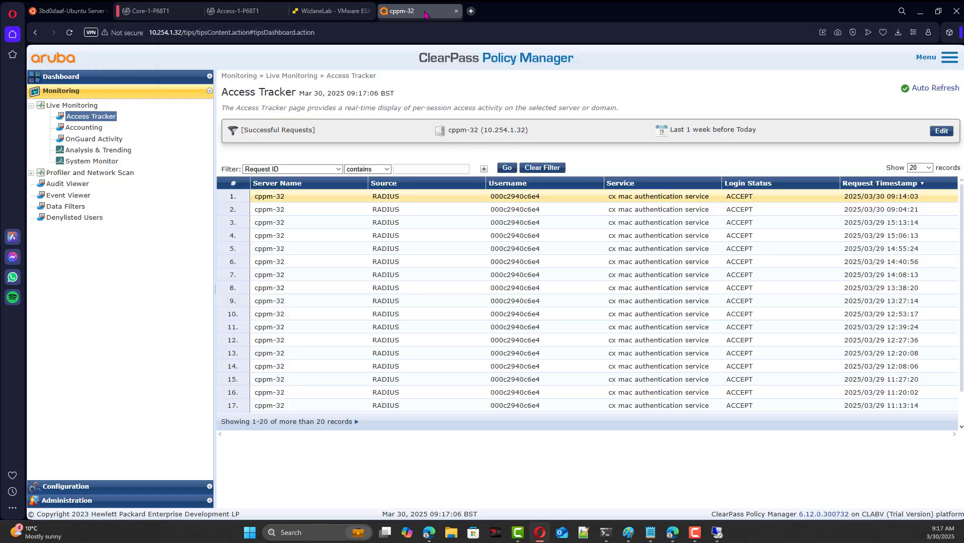
left_click(441, 200)
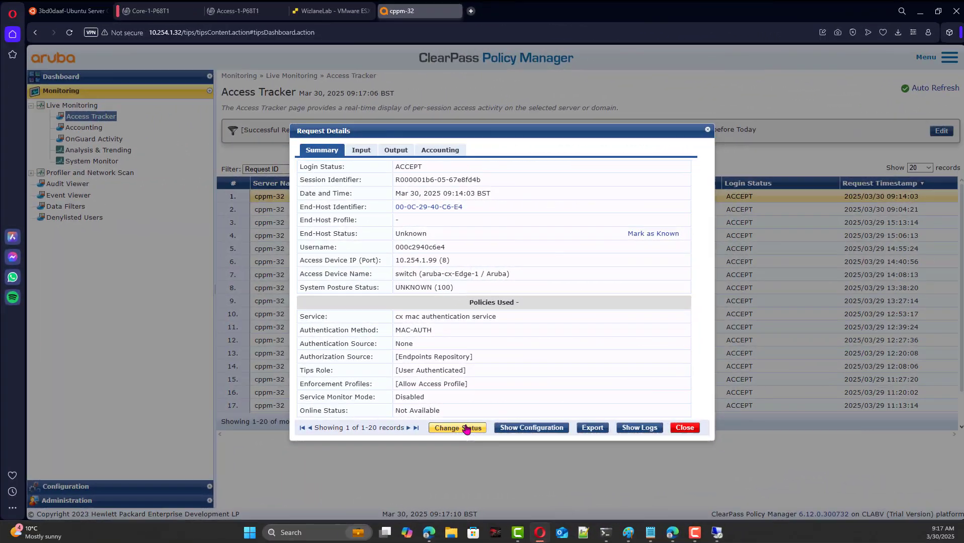
left_click(741, 413)
left_click(523, 186)
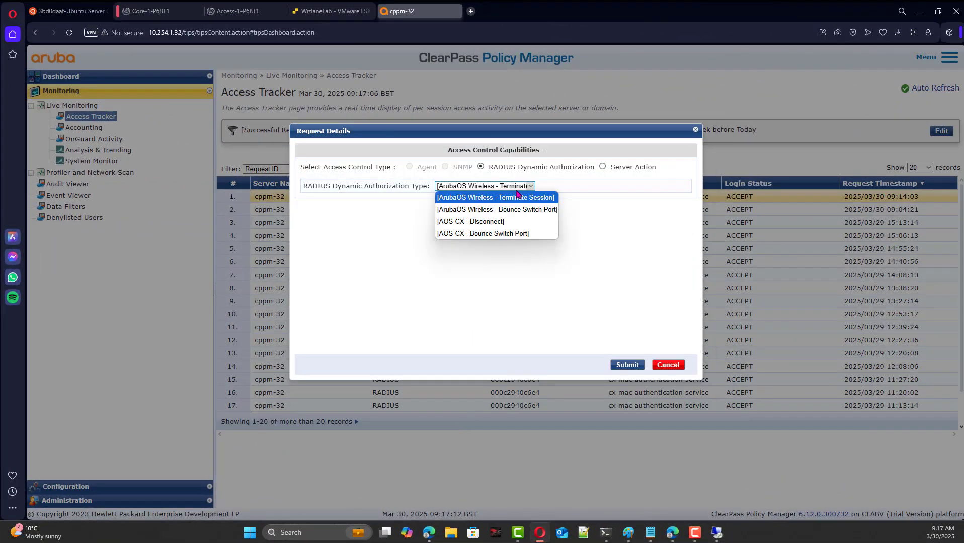
left_click(520, 235)
left_click(619, 366)
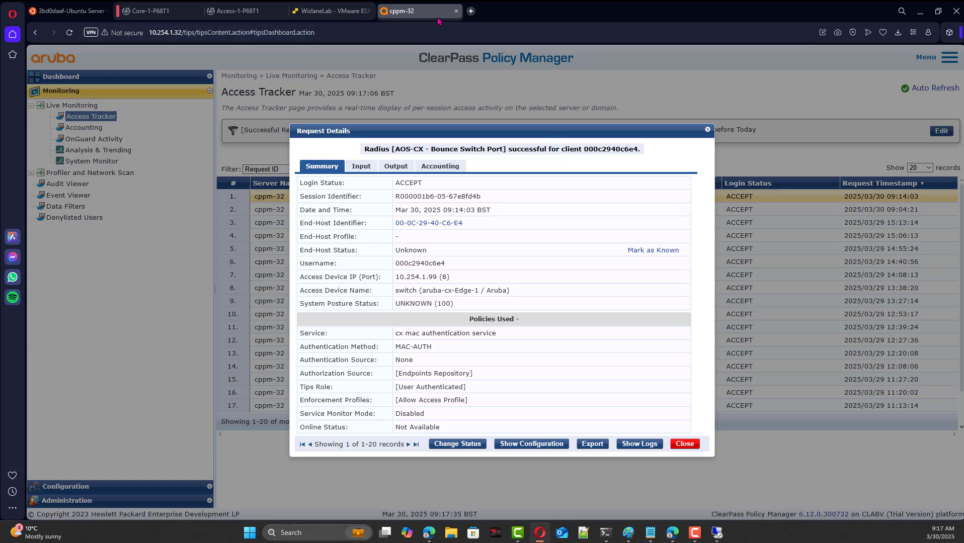
left_click(685, 443)
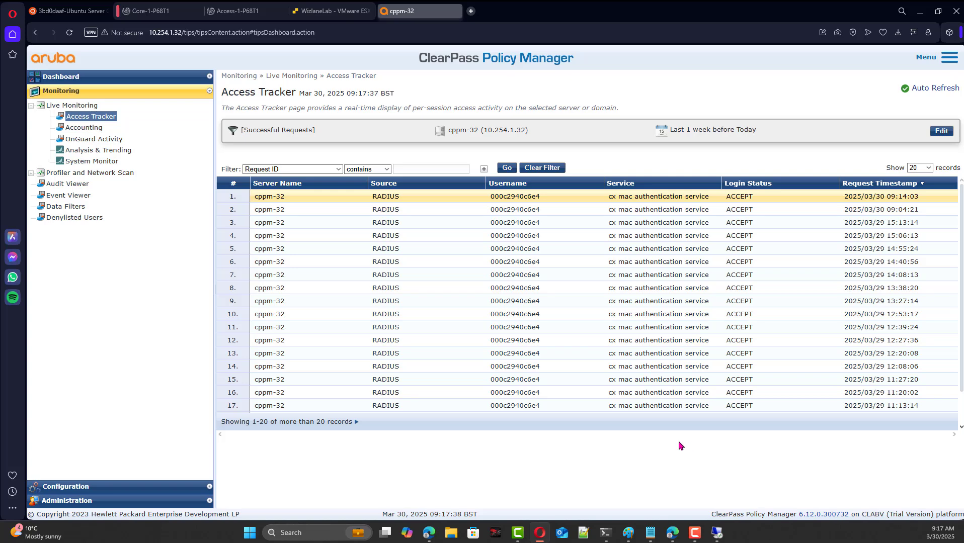
Step: Review the RADIUS Dynamic Authorization details of the bounced 09:14:03 request and close them
left_click(577, 197)
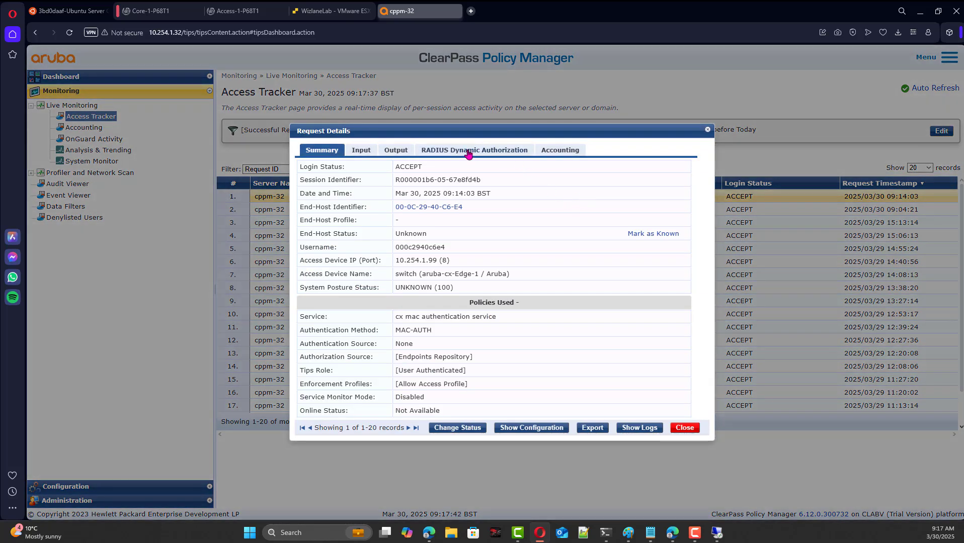
left_click(470, 152)
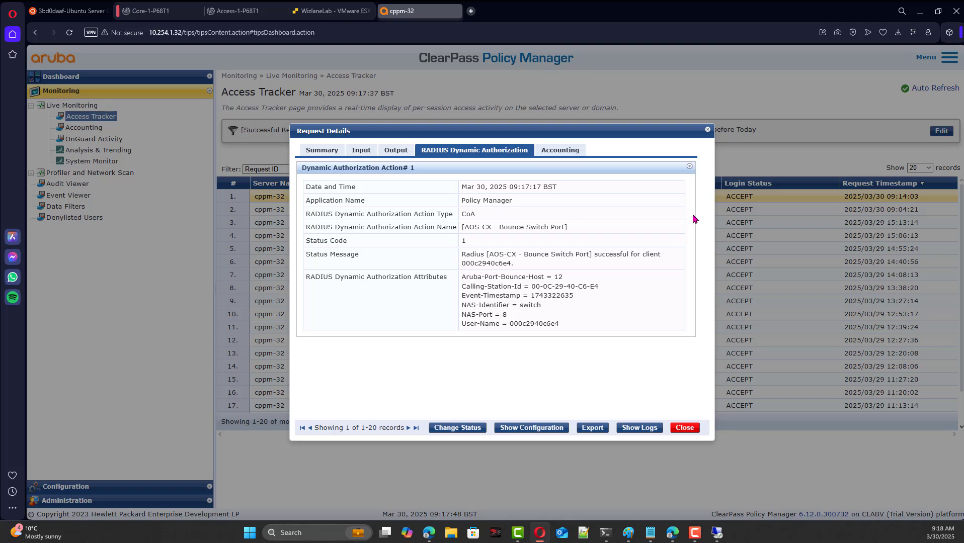
left_click(685, 428)
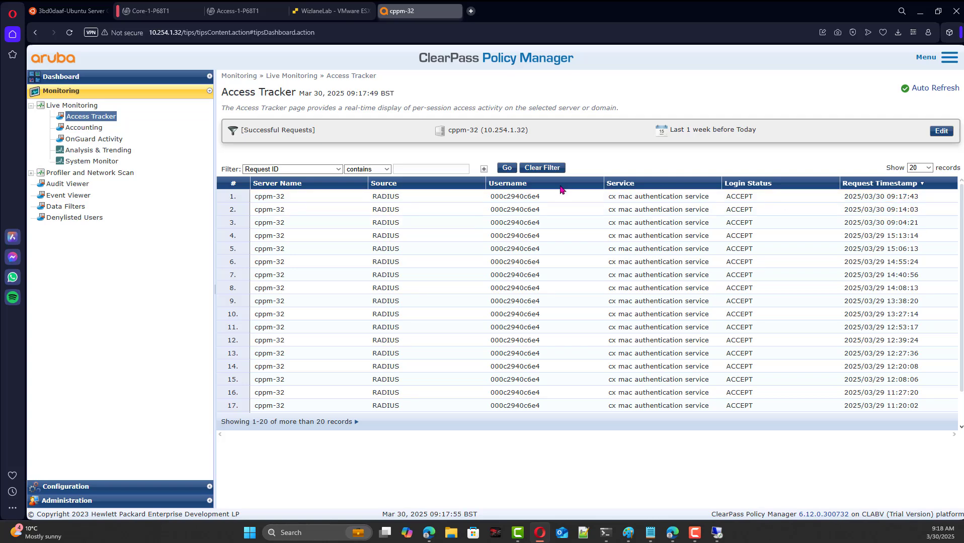
Step: Check the new 09:17:43 request's details and compare the RADIUS Dynamic Authorization details of the preceding 09:14:03 request
left_click(544, 198)
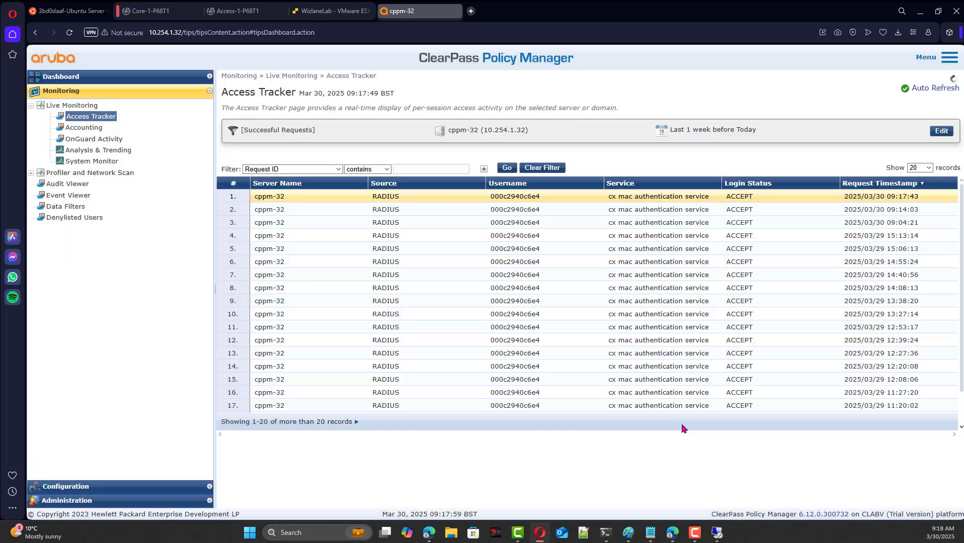
left_click(685, 427)
left_click(457, 211)
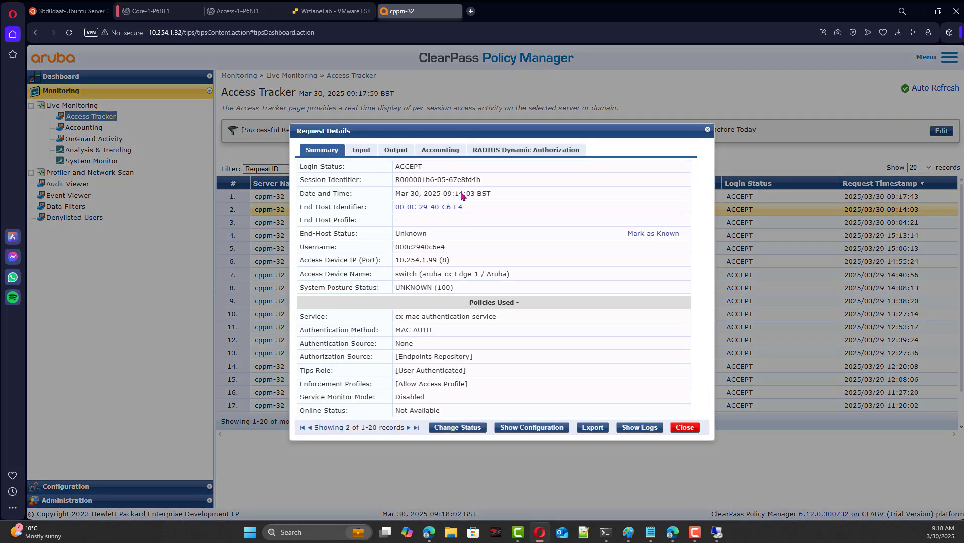
left_click(503, 154)
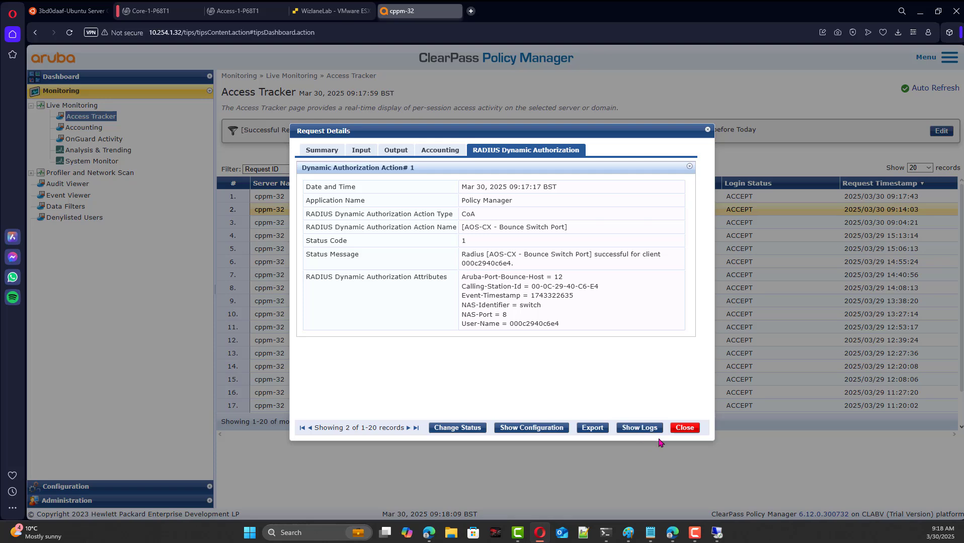
left_click(680, 430)
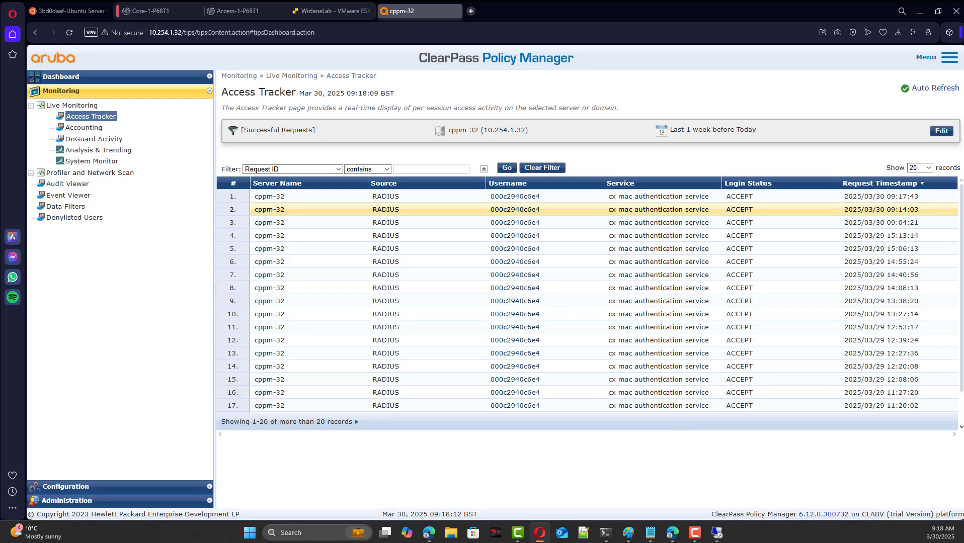
Step: Switch to the Command Prompt SSH session and list the authenticated port clients with "sho port-access clients"
left_click(605, 533)
type("sho port-access clients")
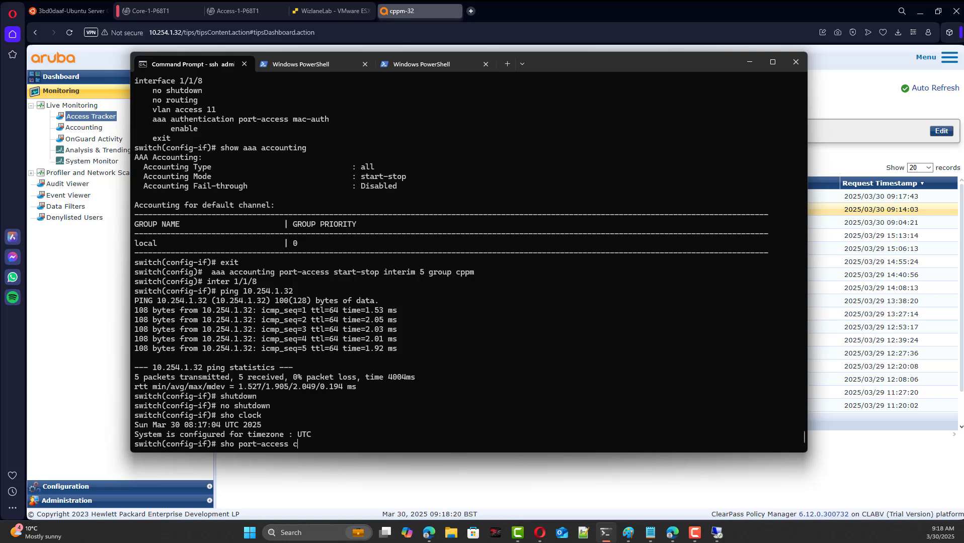
key("Return")
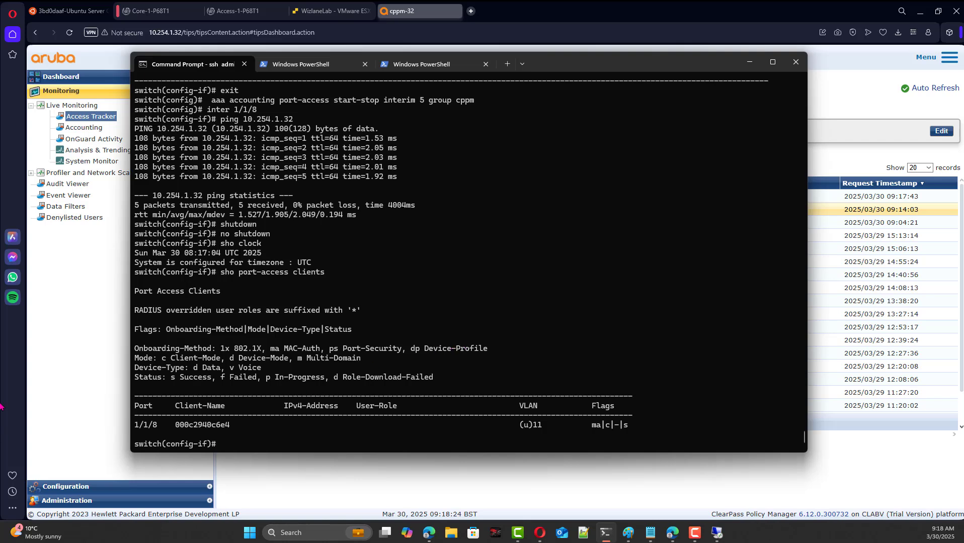
Step: Switch to the remote Windows client, run "ipconfig/all" in its Command Prompt and examine the Ethernet1 adapter's physical address
left_click(717, 532)
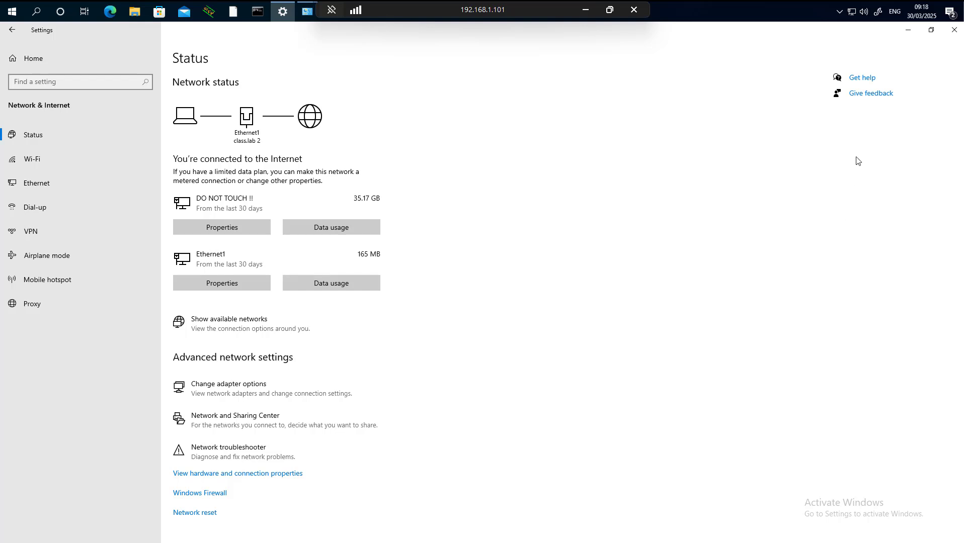
left_click(257, 11)
left_click(366, 226)
type("ipconfig/all")
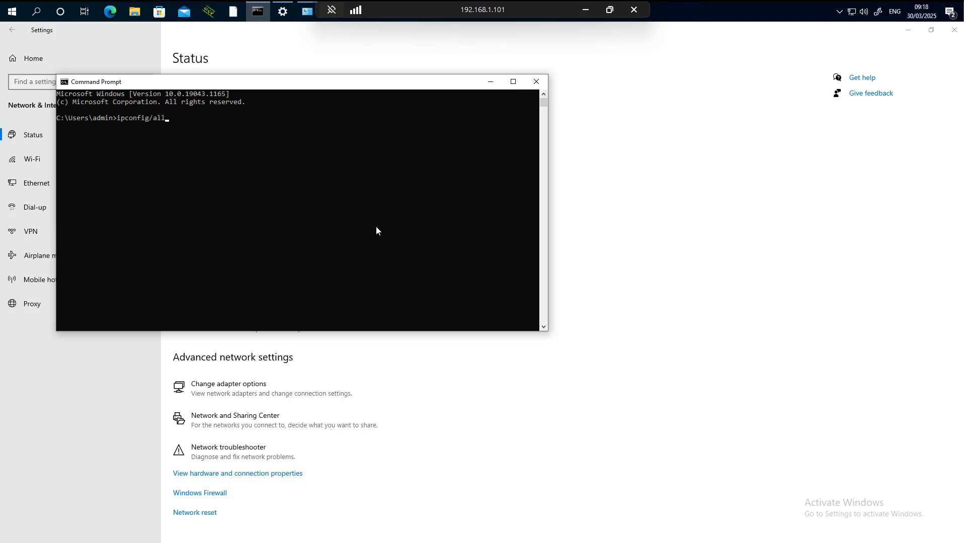
key("Return")
scroll(391, 226, "up", 5)
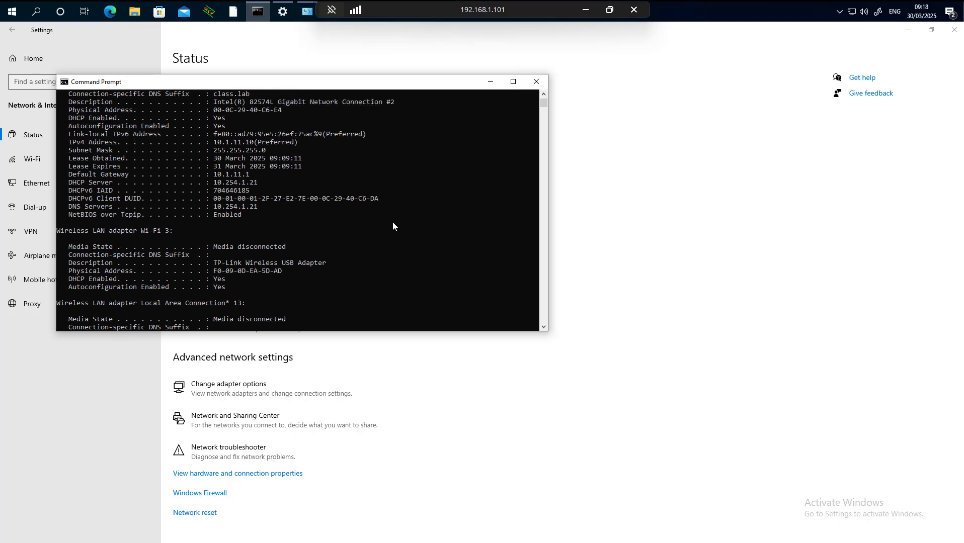
scroll(354, 170, "up", 1)
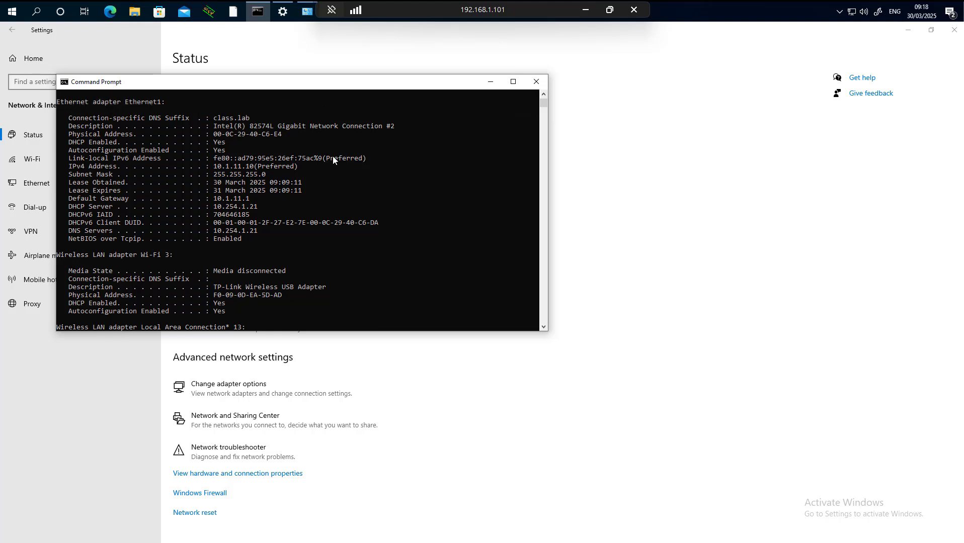
left_click_drag(285, 134, 211, 134)
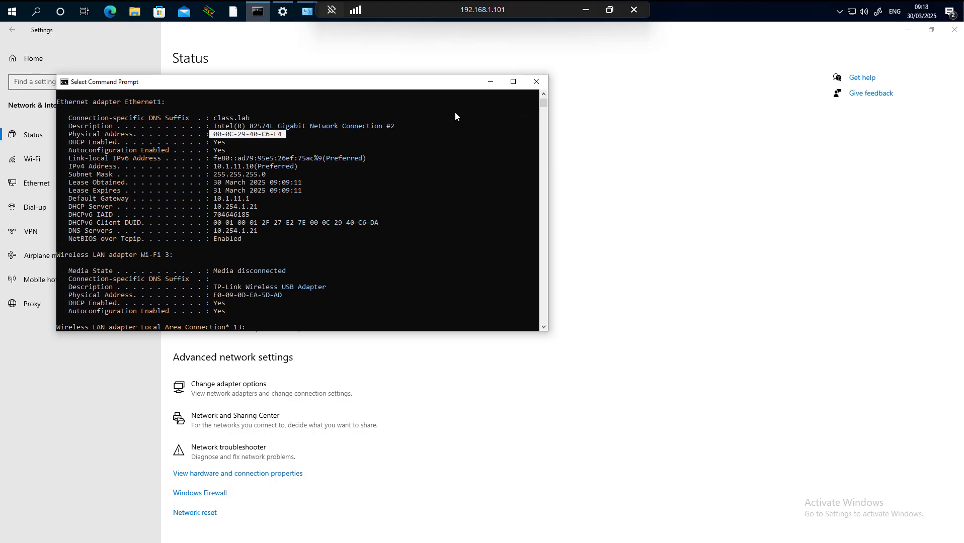
Step: Switch back to ClearPass Access Tracker and compare the latest request's username with the client's physical address
key("alt+Tab")
left_click_drag(543, 201, 488, 201)
left_click(631, 130)
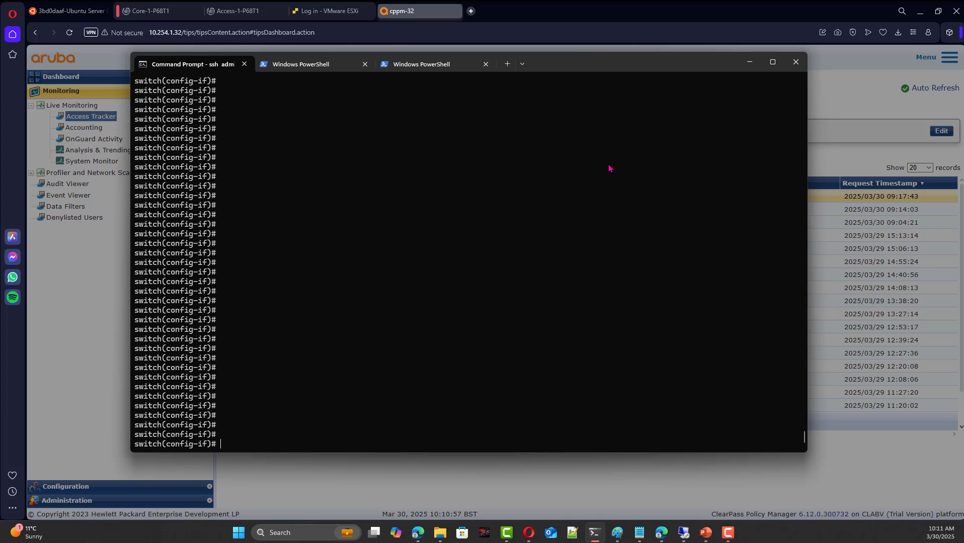
Step: Run "sho running-config current-context" on the switch and check the access VLAN configured on interface 1/1/8
type("sho running-config current-context")
key("Return")
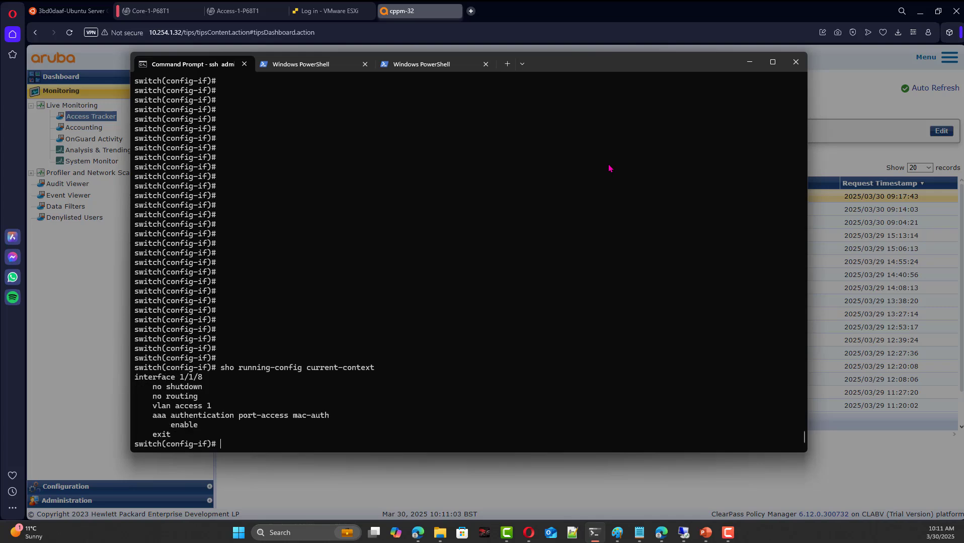
left_click_drag(216, 406, 151, 413)
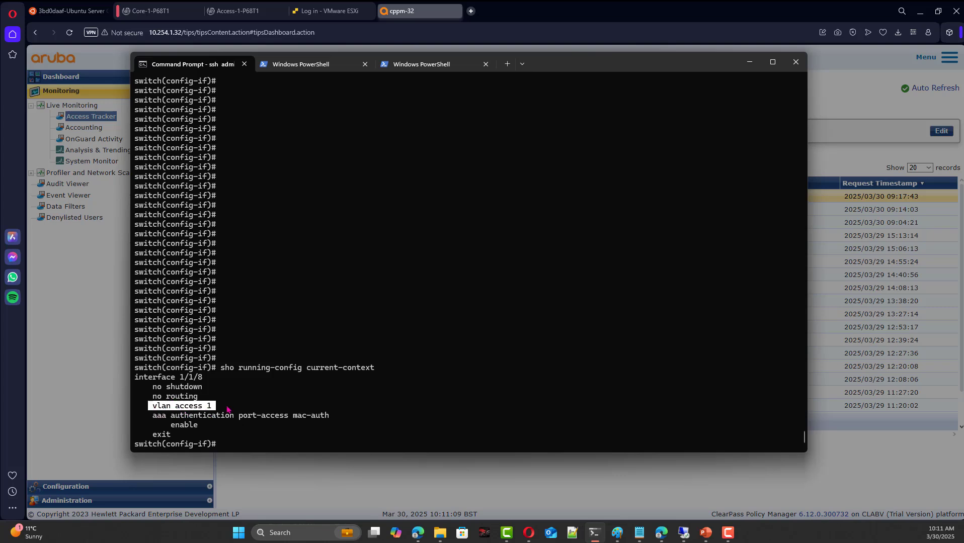
Step: Switch back to ClearPass, close the request details and add an enforcement profile named "cx vlan 11 untagged" using the VLAN Enforcement template
left_click(309, 499)
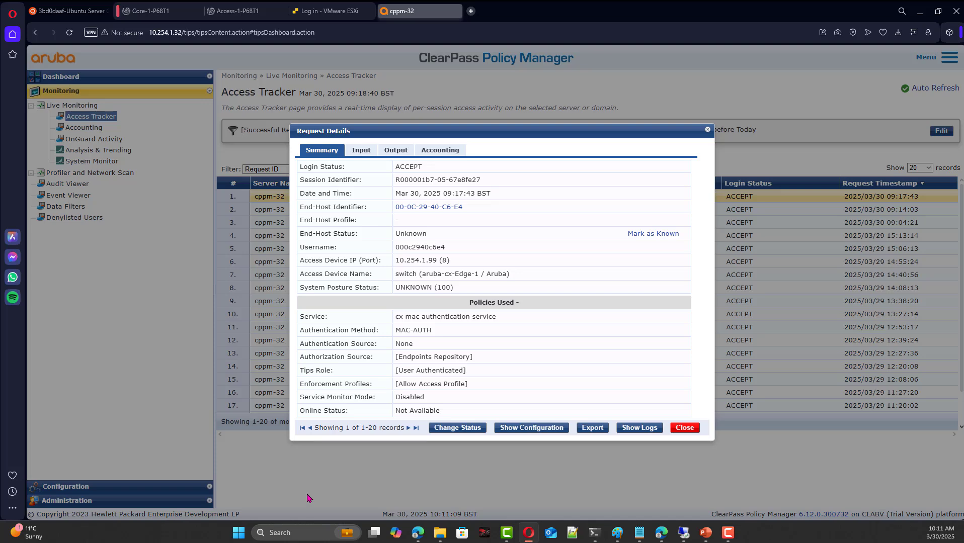
left_click(685, 427)
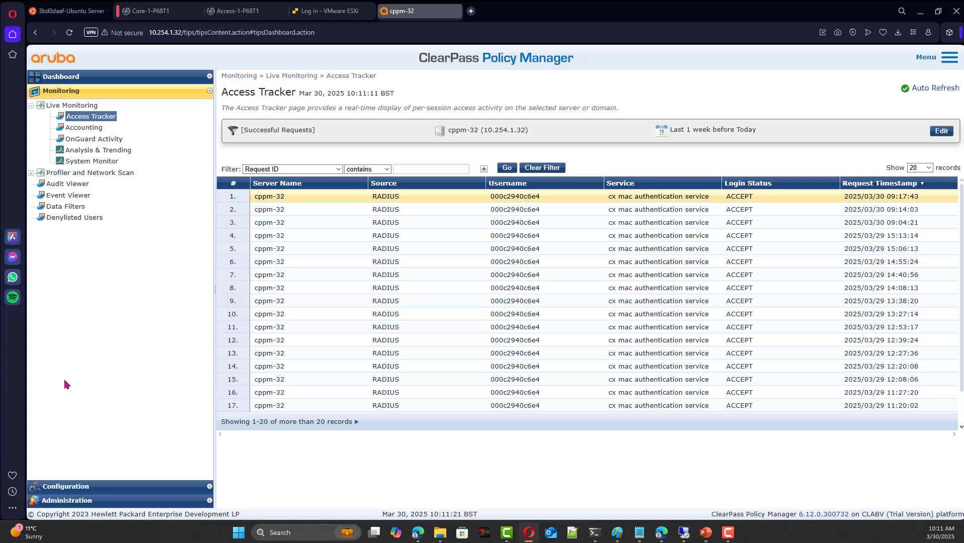
left_click(100, 487)
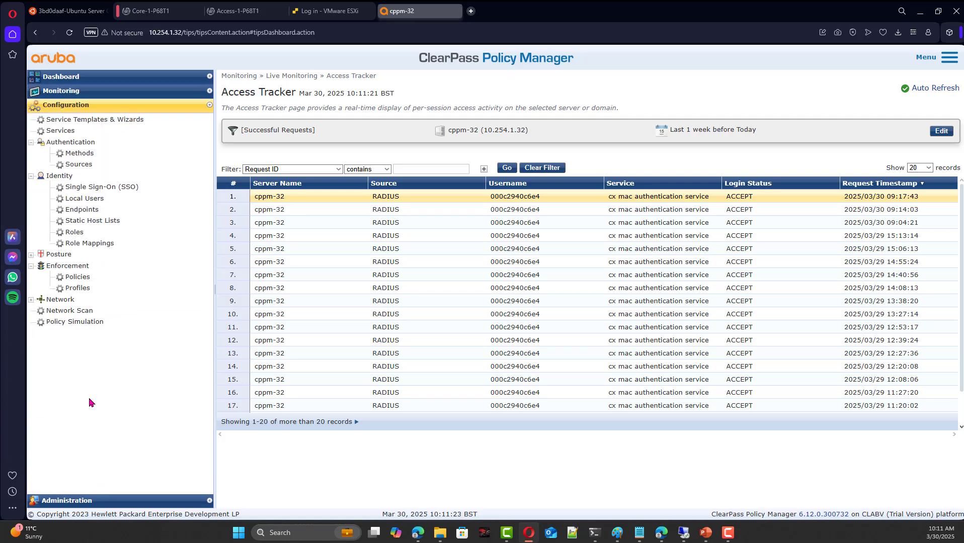
left_click(82, 288)
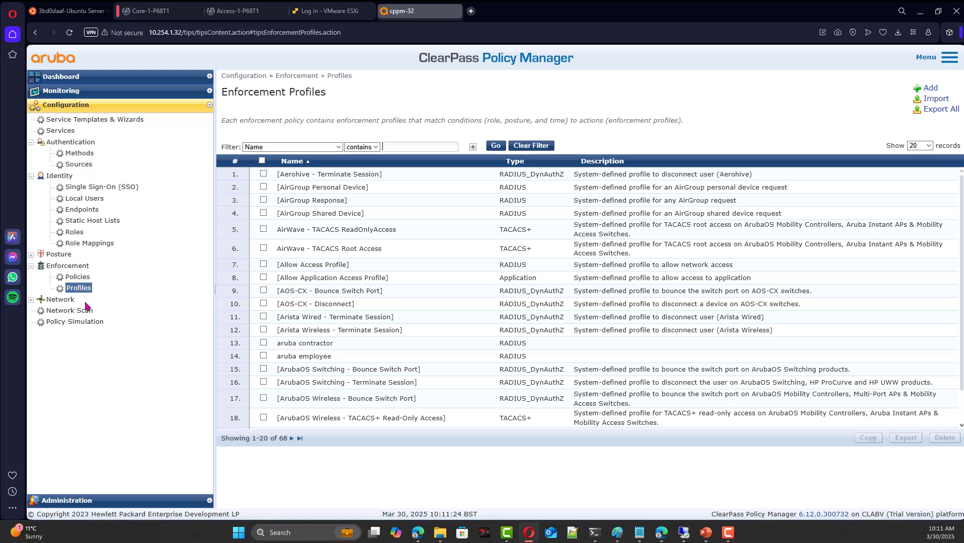
left_click(930, 89)
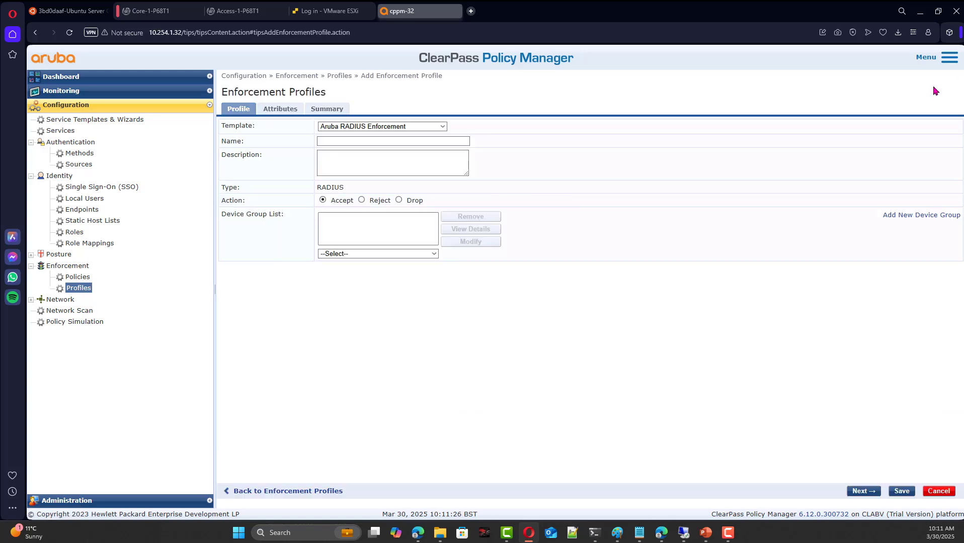
left_click(380, 127)
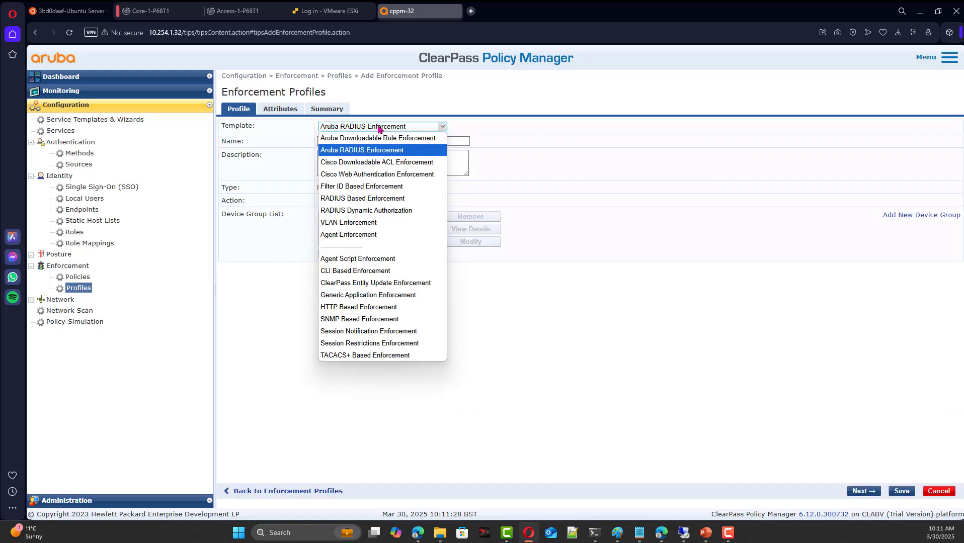
left_click(356, 223)
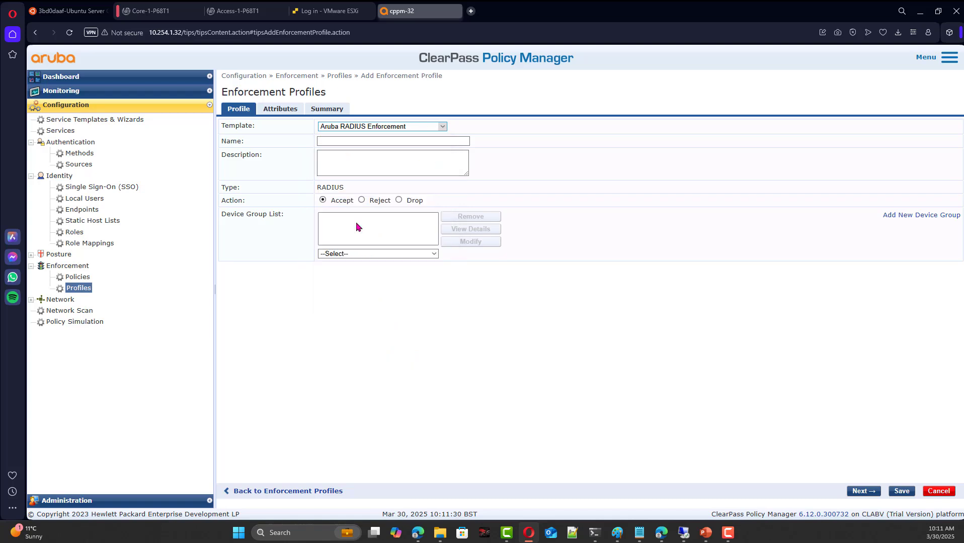
left_click(376, 140)
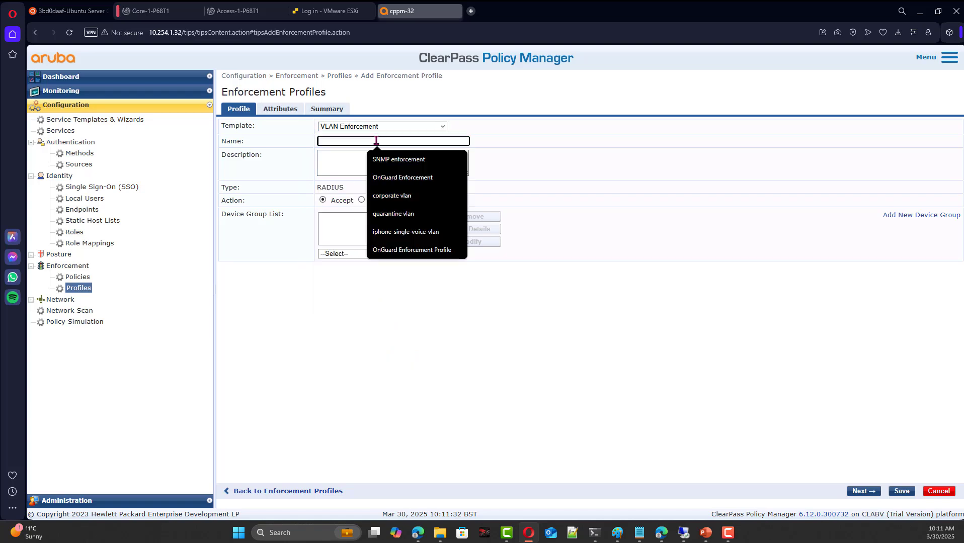
type("cx vlan 11")
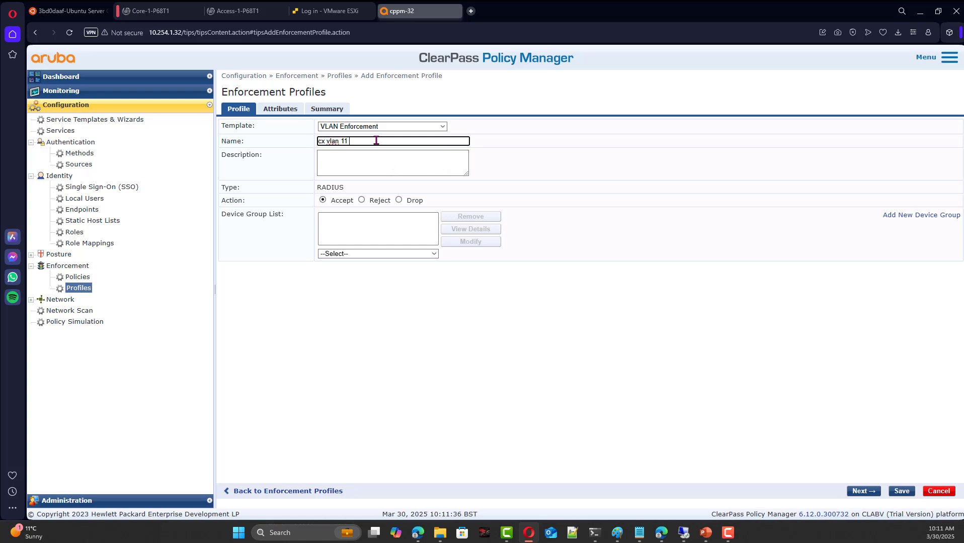
type(" untagged")
Step: Set the profile's Tunnel-Private-Group-Id attribute to 11 and save the enforcement profile
left_click(294, 112)
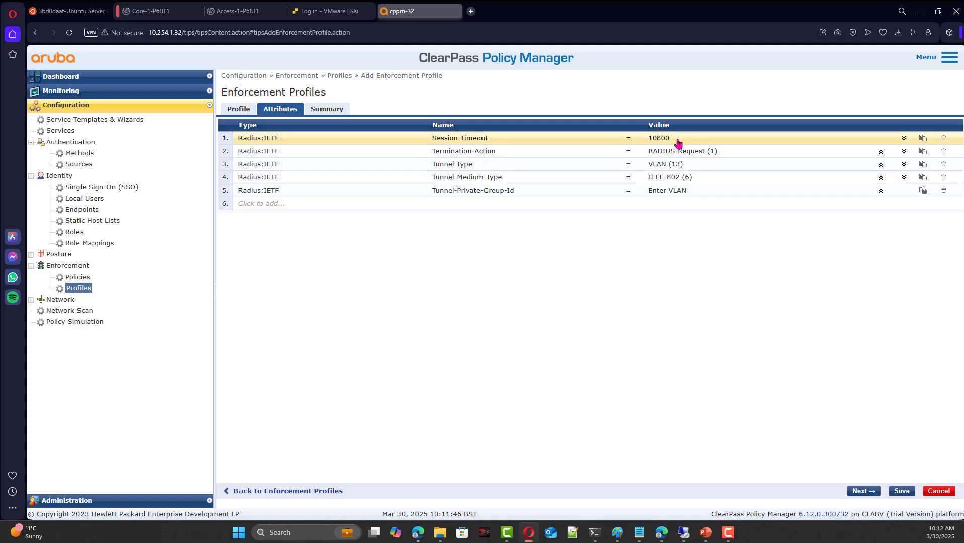
left_click(663, 195)
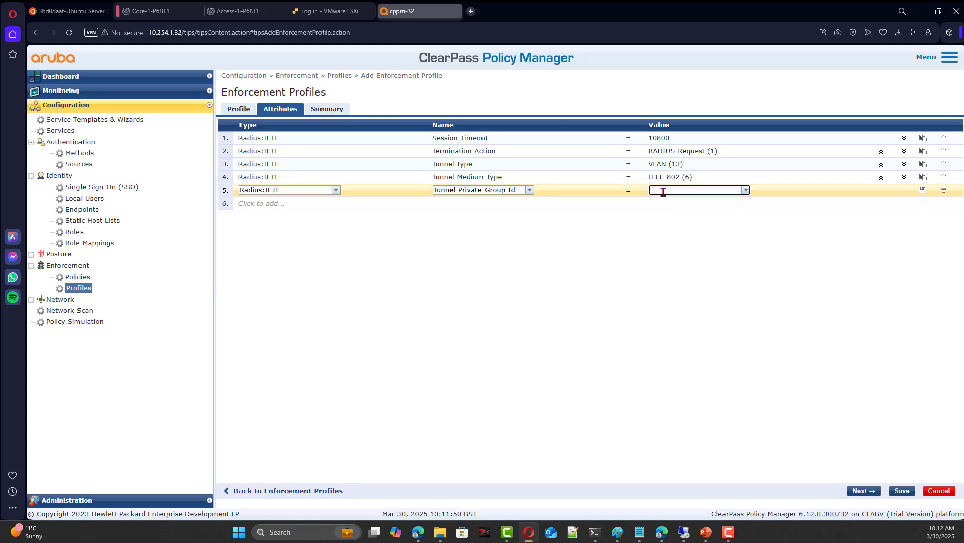
type("11")
left_click(923, 191)
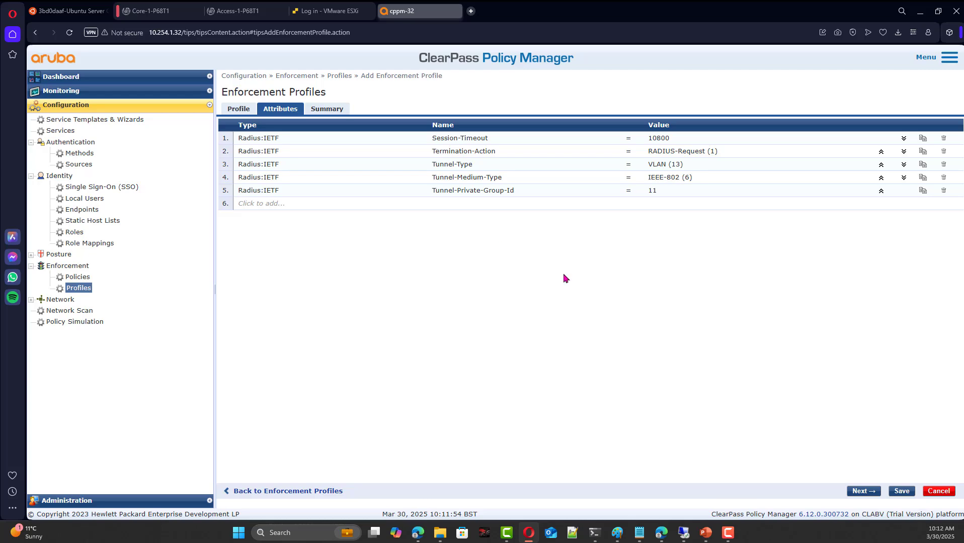
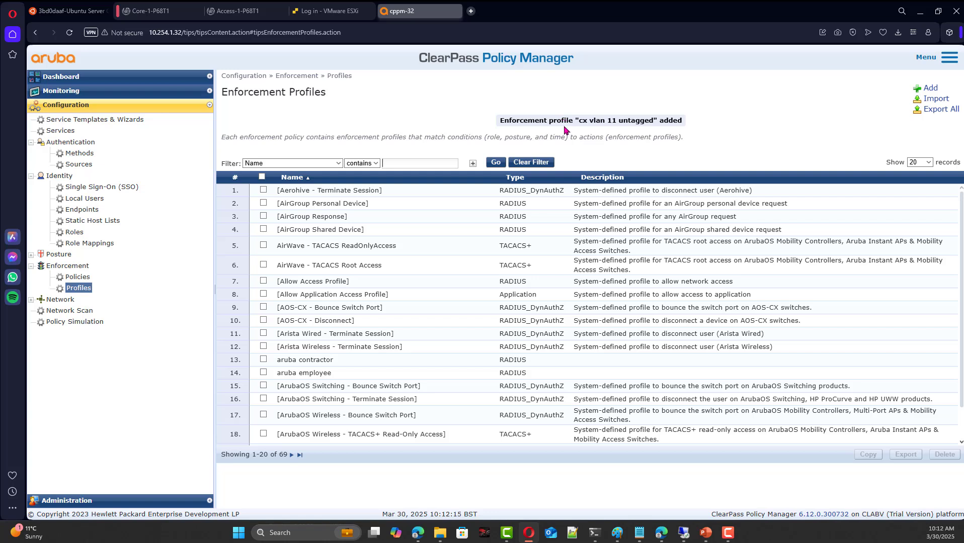
Step: Open the latest request's details in Access Tracker, check its Tips Role and close the details
left_click(71, 91)
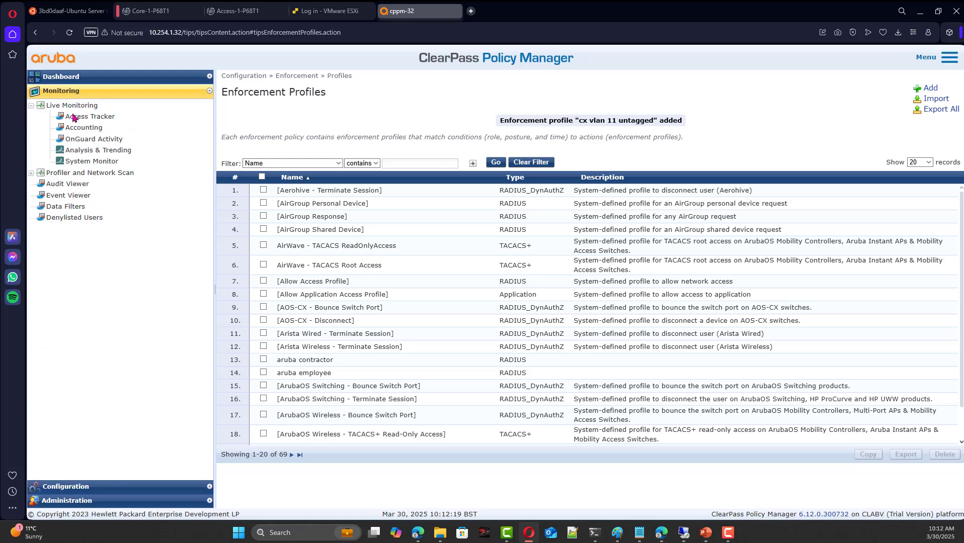
left_click(77, 119)
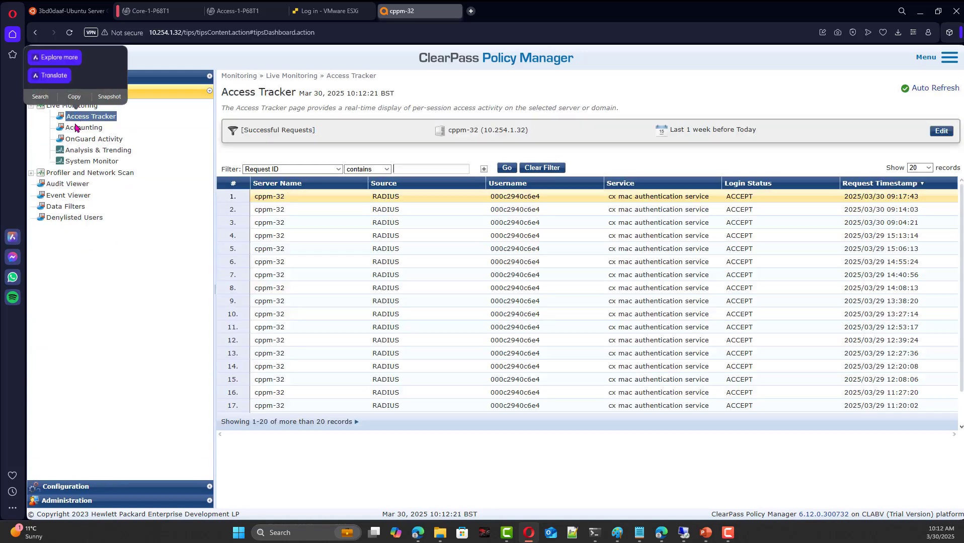
left_click(429, 196)
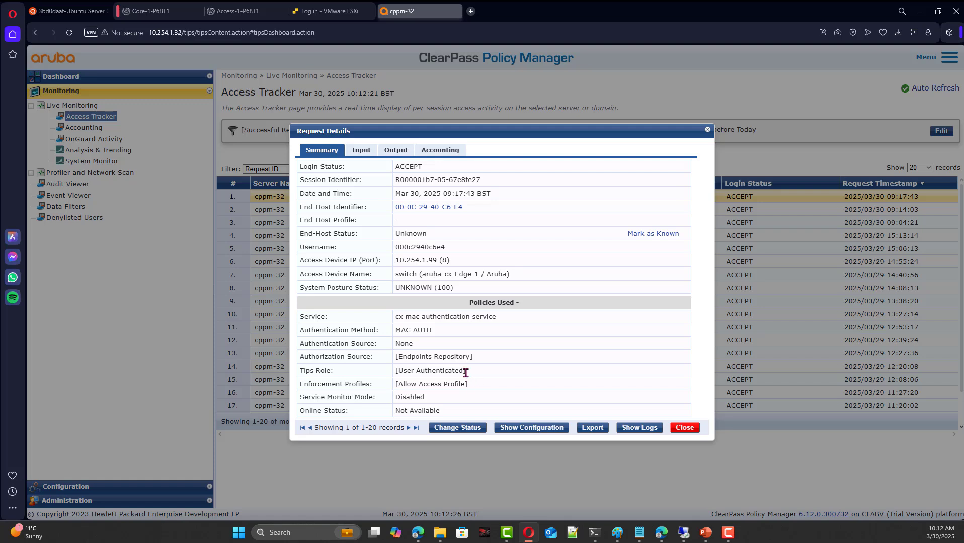
left_click_drag(466, 372, 392, 375)
left_click(375, 395)
left_click(684, 428)
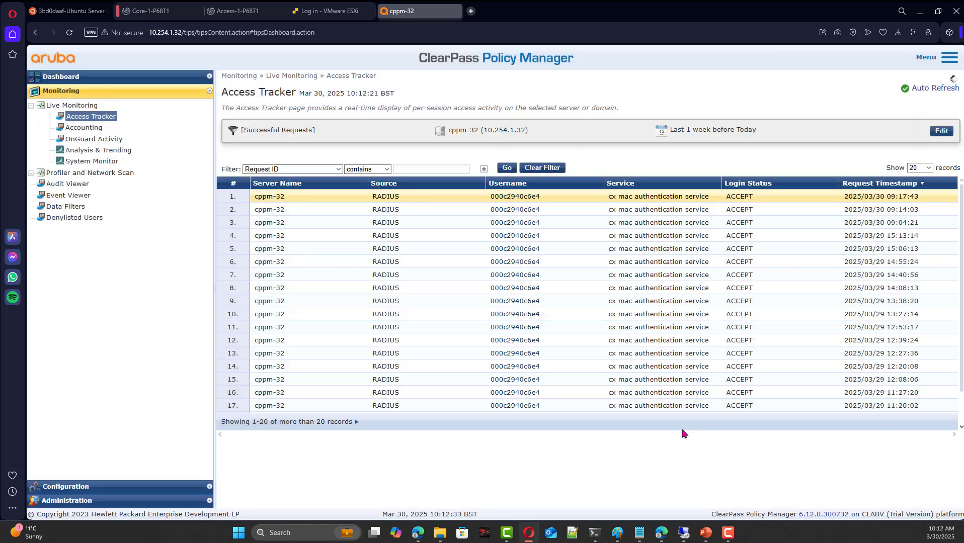
Step: Add a RADIUS enforcement policy named "cx enforcement policy" with the description "to assign vlan 11 enforcement profile"
left_click(118, 486)
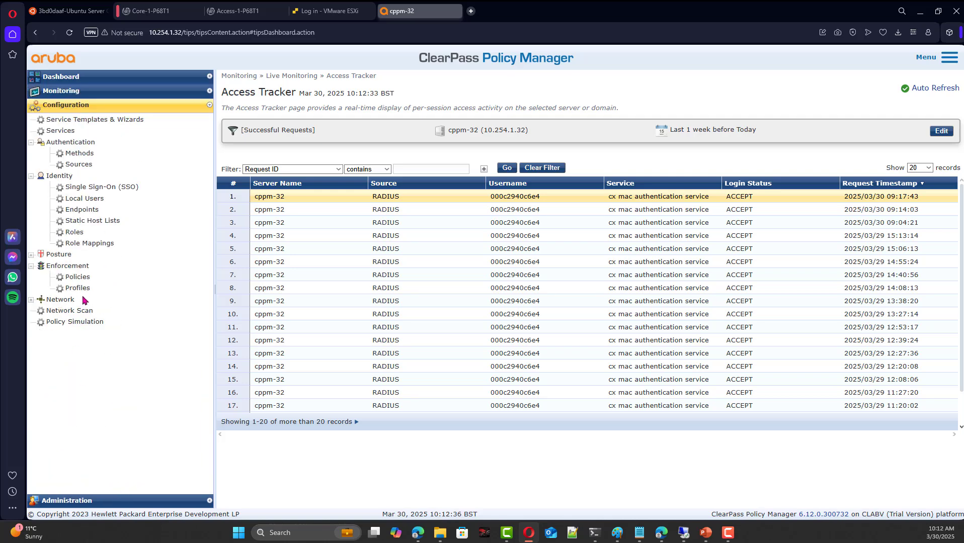
left_click(79, 278)
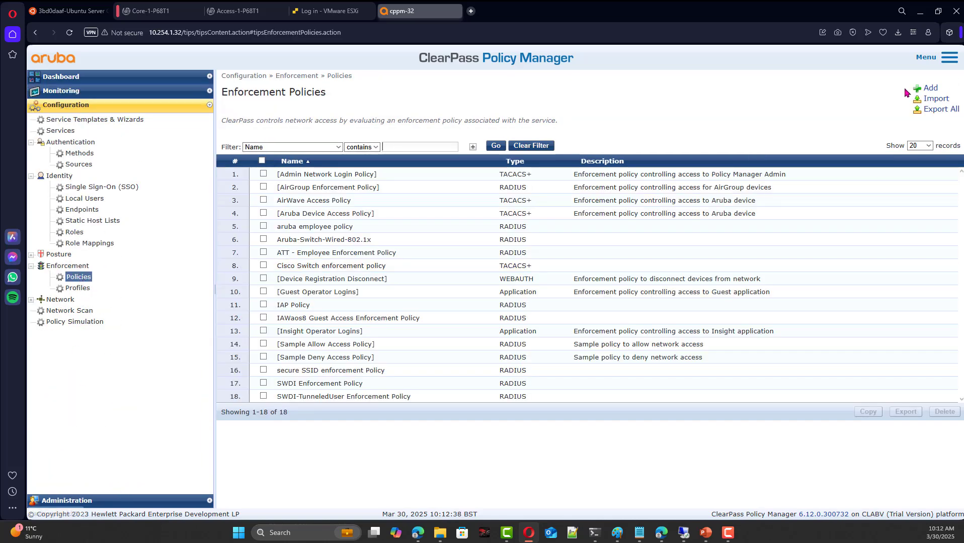
left_click(928, 88)
left_click(397, 126)
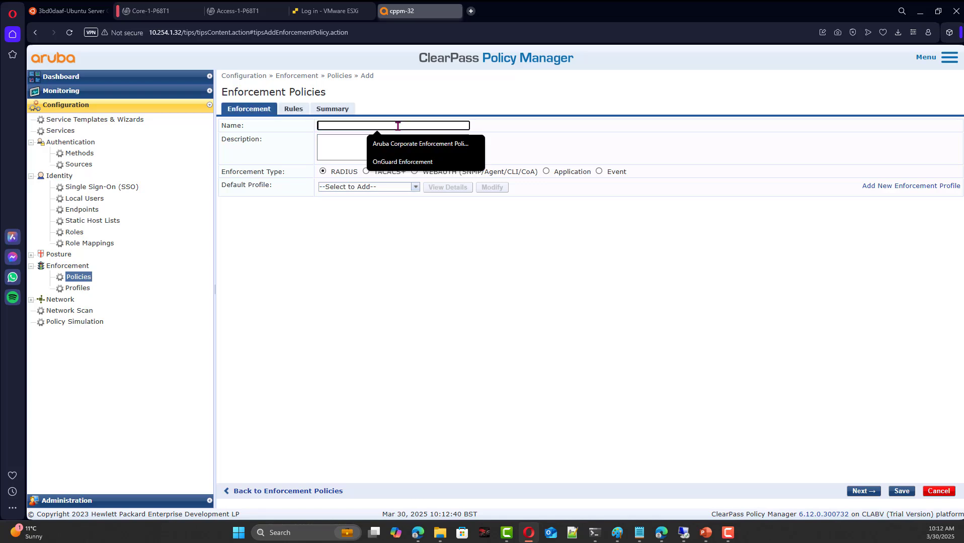
type("cx enforcement policy")
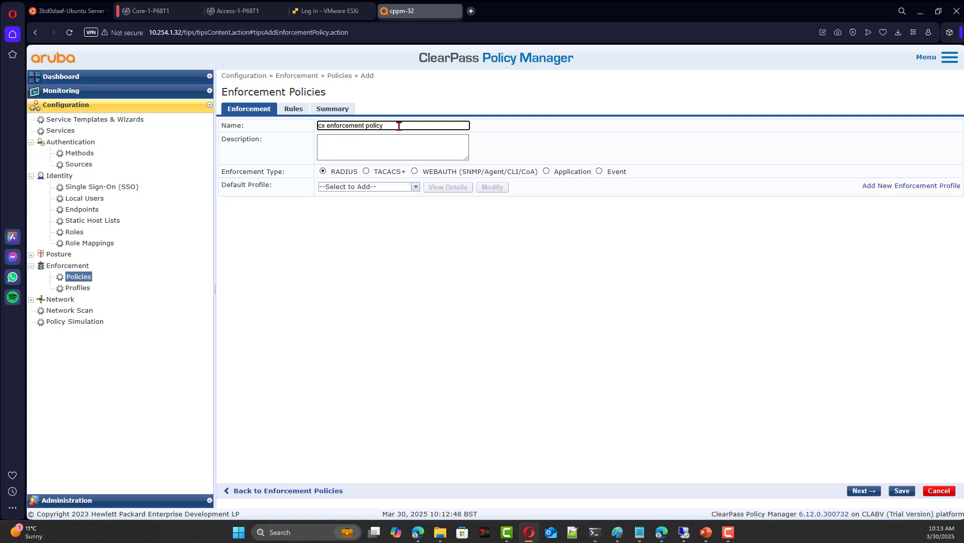
key("Tab")
type("to ")
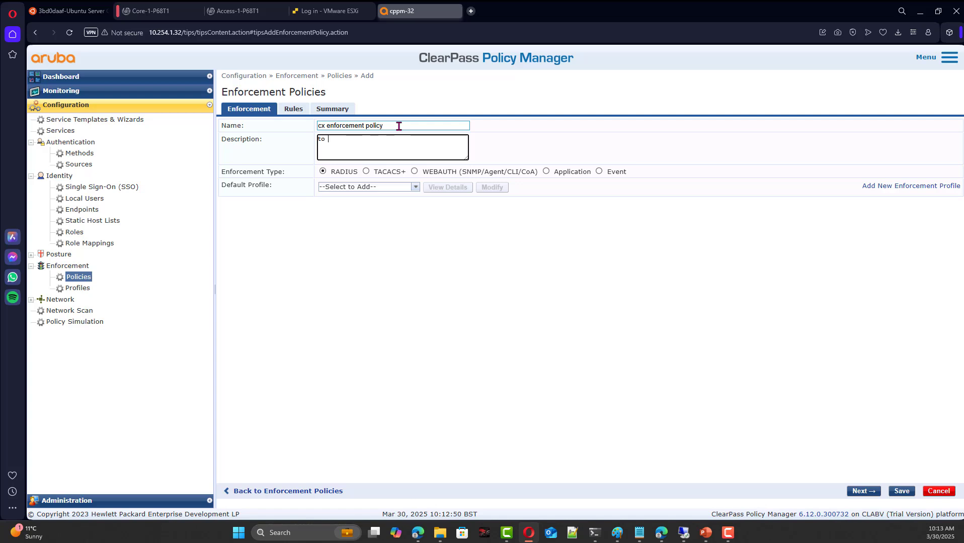
type("assign vlan 11 enforcement profile")
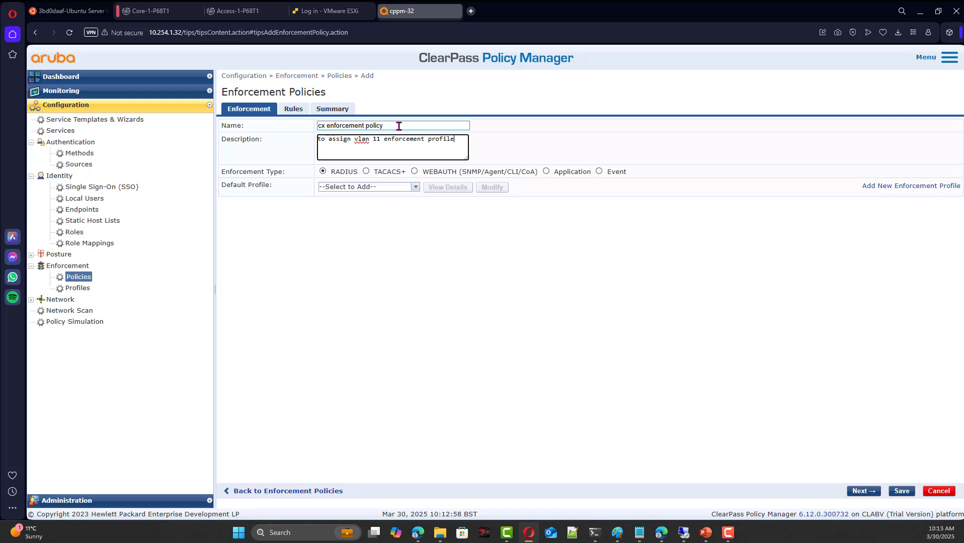
Step: Add a rule to the enforcement policy and set its first condition's type to Tips and name to Role
left_click(294, 109)
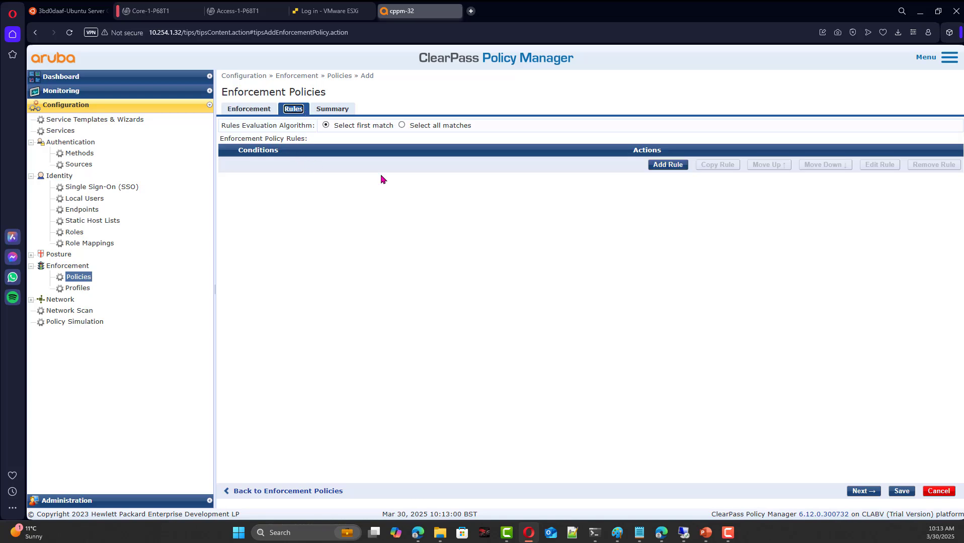
left_click(672, 165)
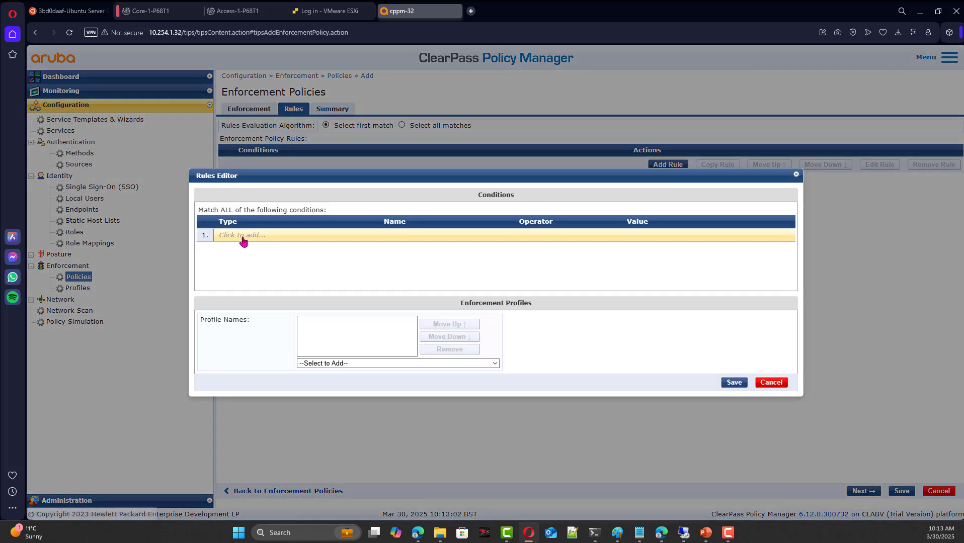
left_click(243, 237)
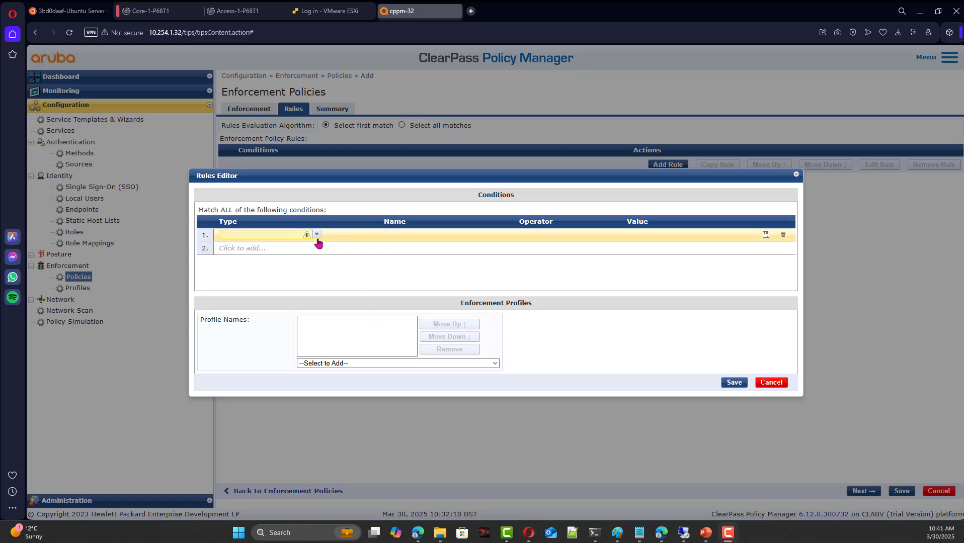
left_click(317, 235)
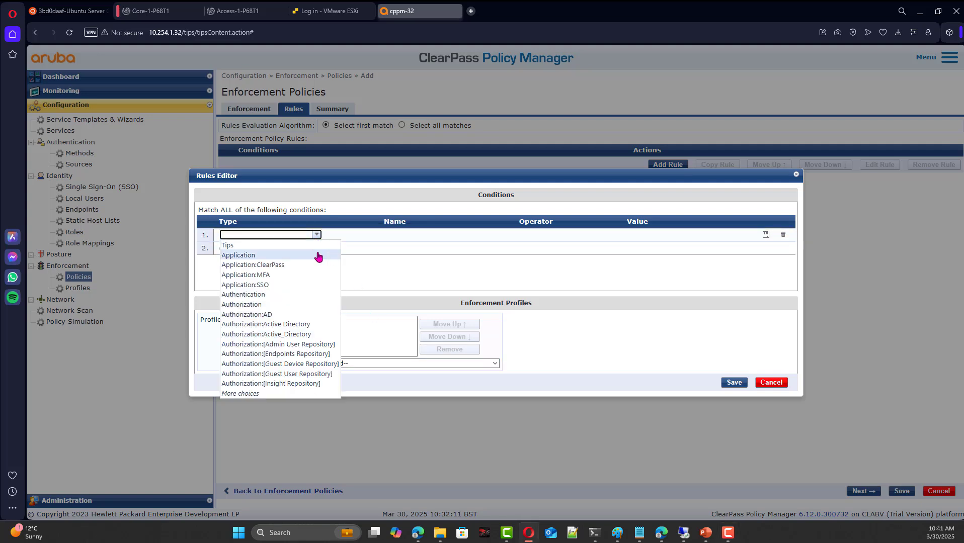
left_click(316, 246)
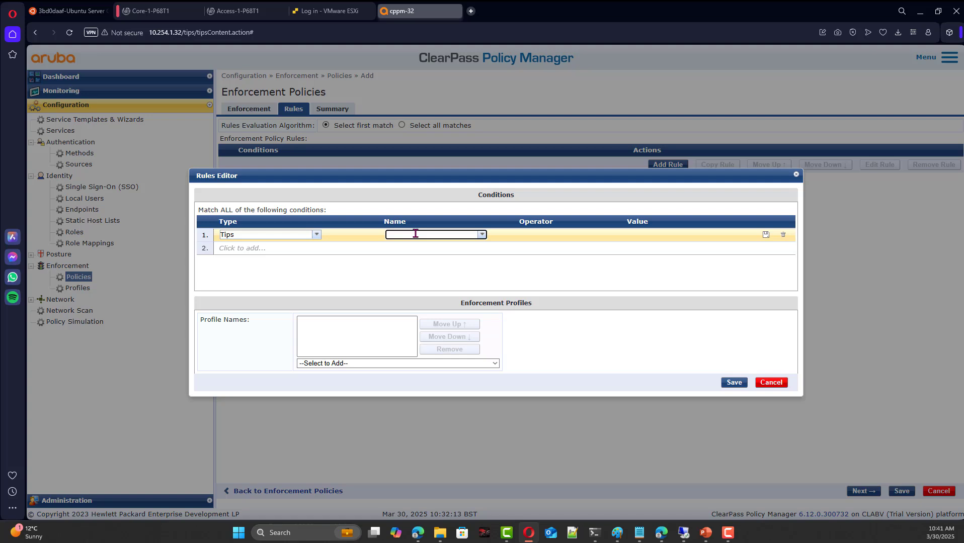
type("roke")
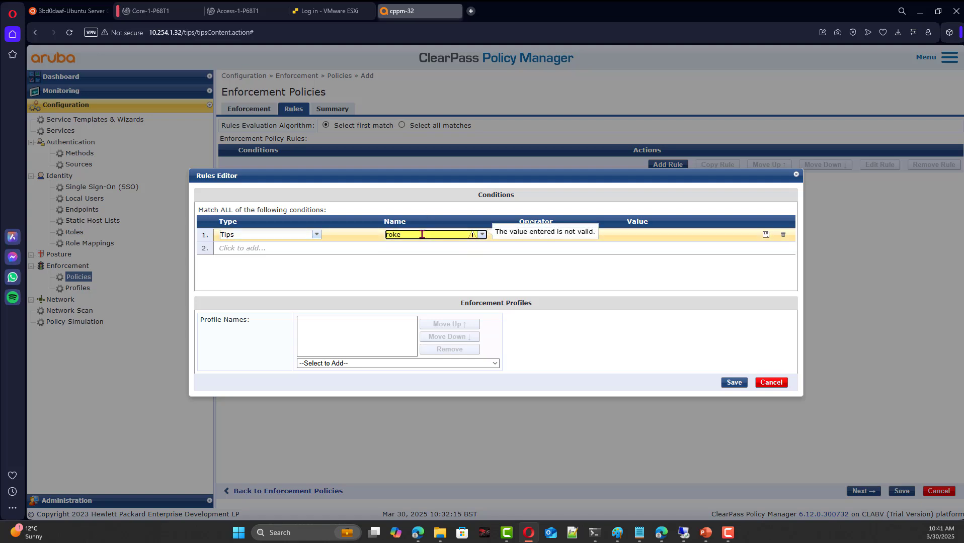
key("BackSpace")
key("BackSpace")
type("ol")
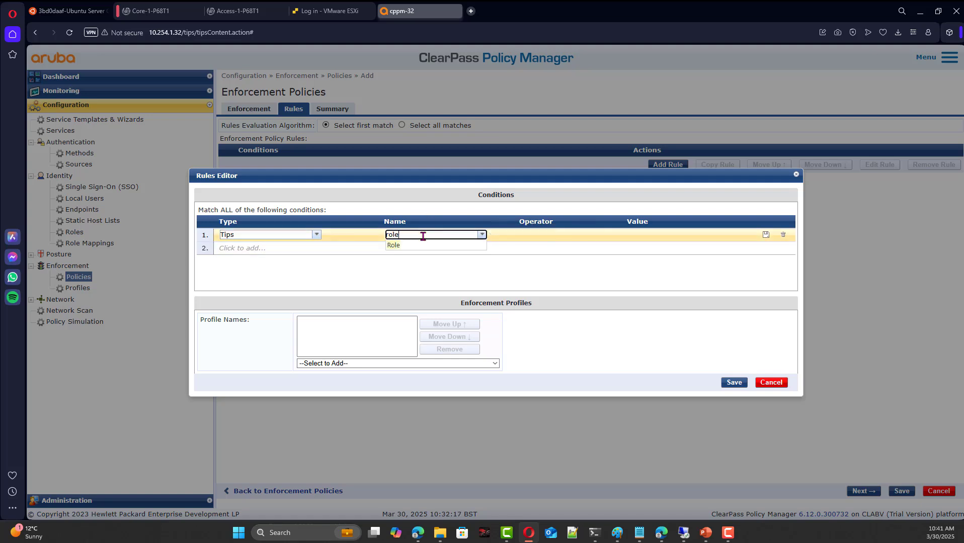
left_click(415, 243)
key("Tab")
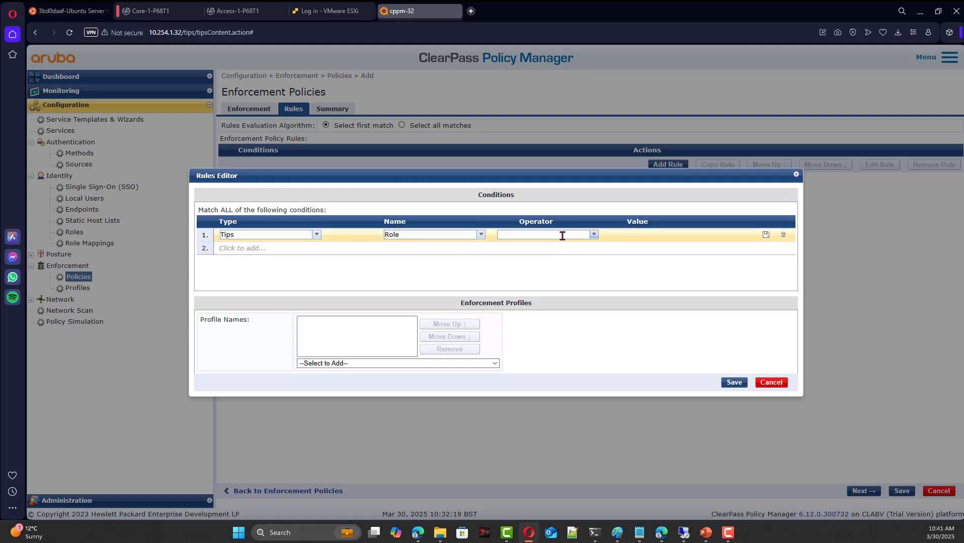
Step: Complete the rule's condition with the operator EQUALS and the value [User Authenticated]
type("eq")
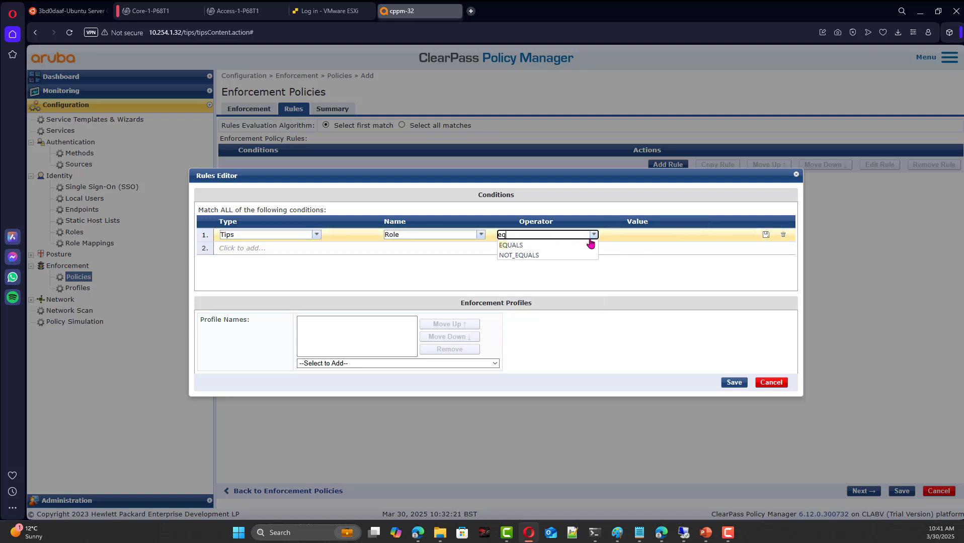
left_click(578, 245)
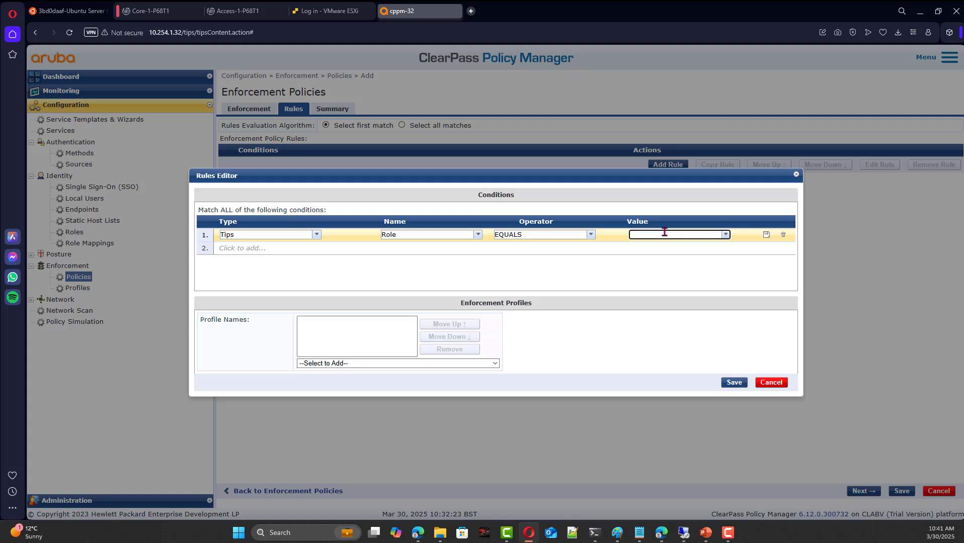
left_click(654, 234)
type("user")
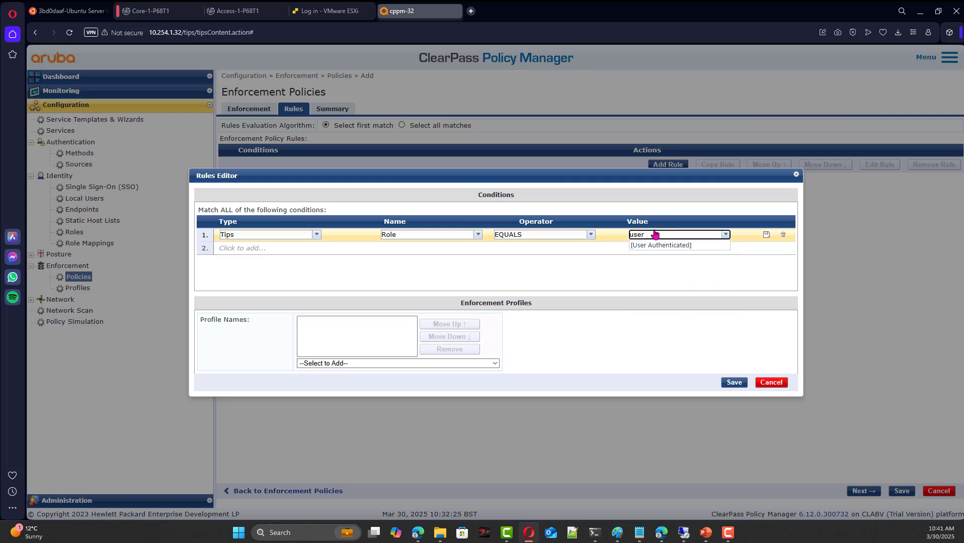
left_click(697, 245)
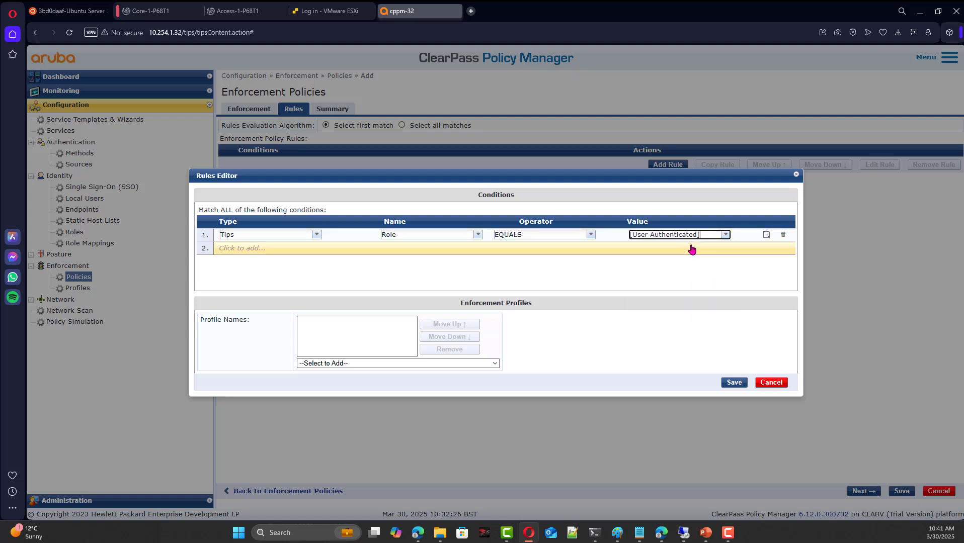
Step: Assign the RADIUS profile "cx vlan 11 untagged" to the rule, save the rule and try to save the policy
left_click(467, 364)
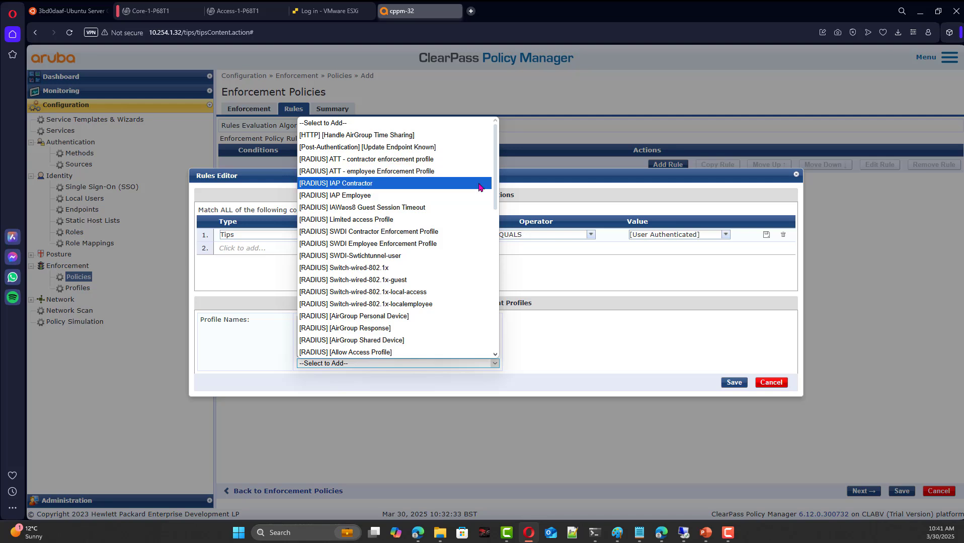
left_click_drag(496, 204, 488, 269)
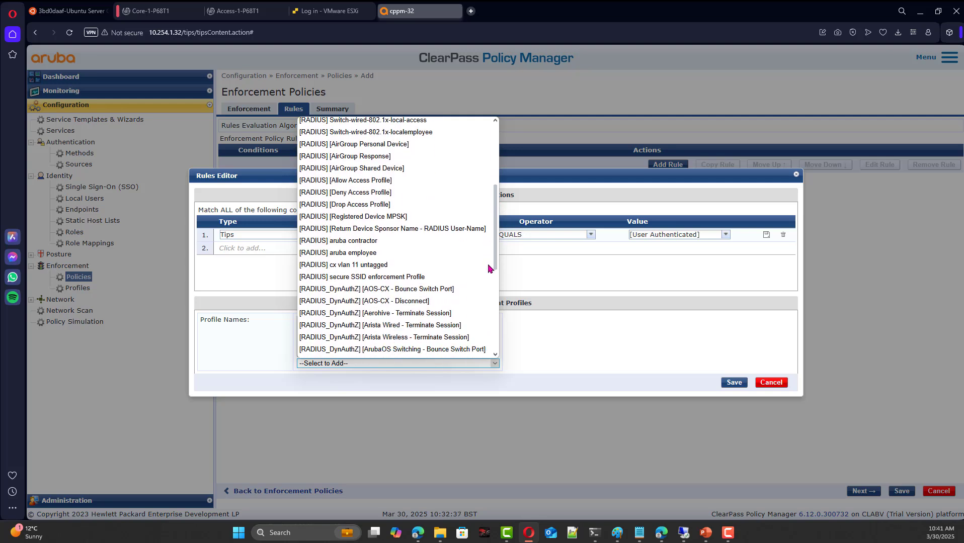
left_click(395, 264)
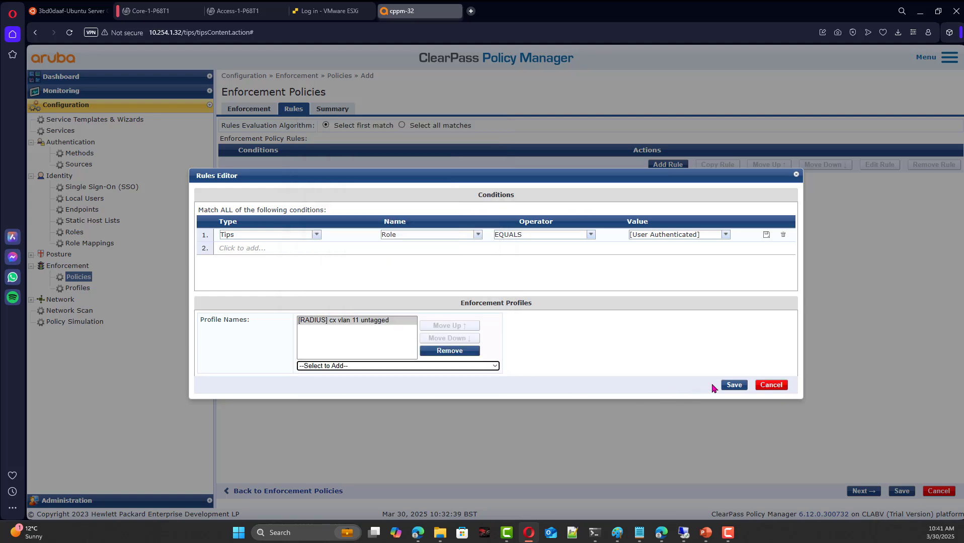
left_click(735, 387)
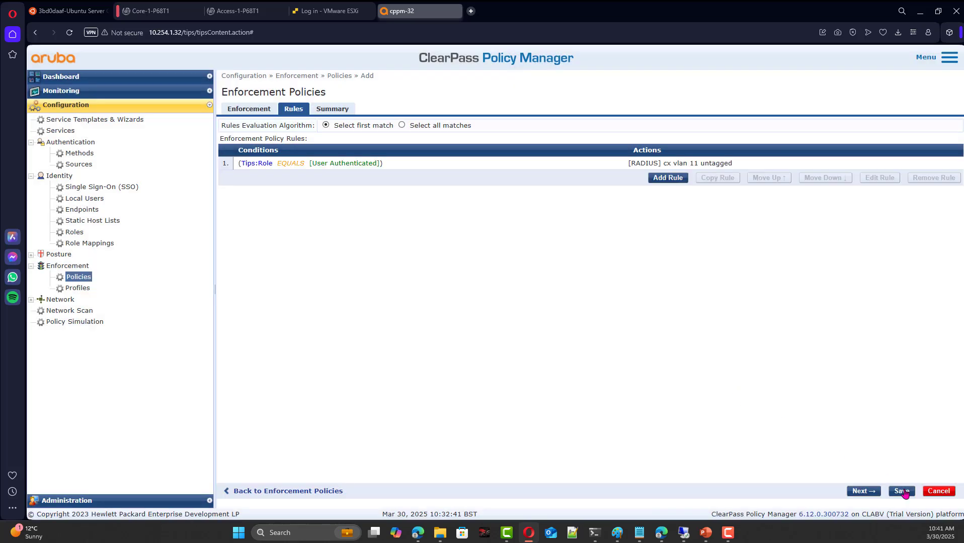
left_click(907, 494)
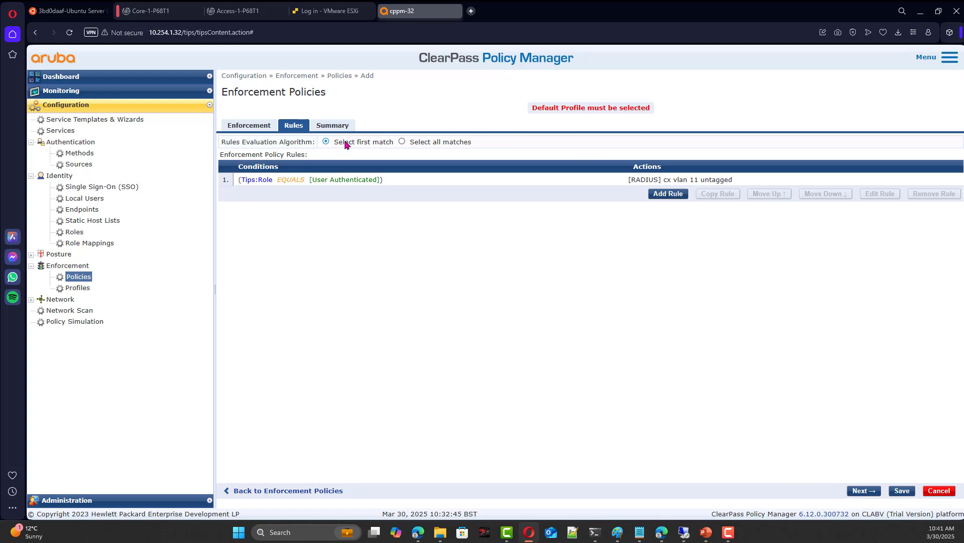
Step: Set the enforcement policy's default profile to [Deny Access Profile] and save the policy
left_click(252, 129)
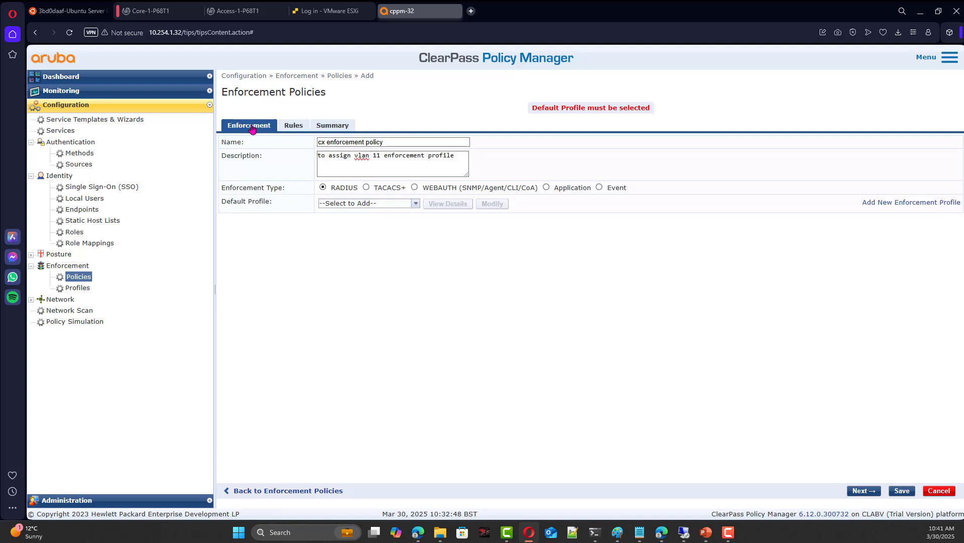
left_click(357, 206)
left_click(416, 204)
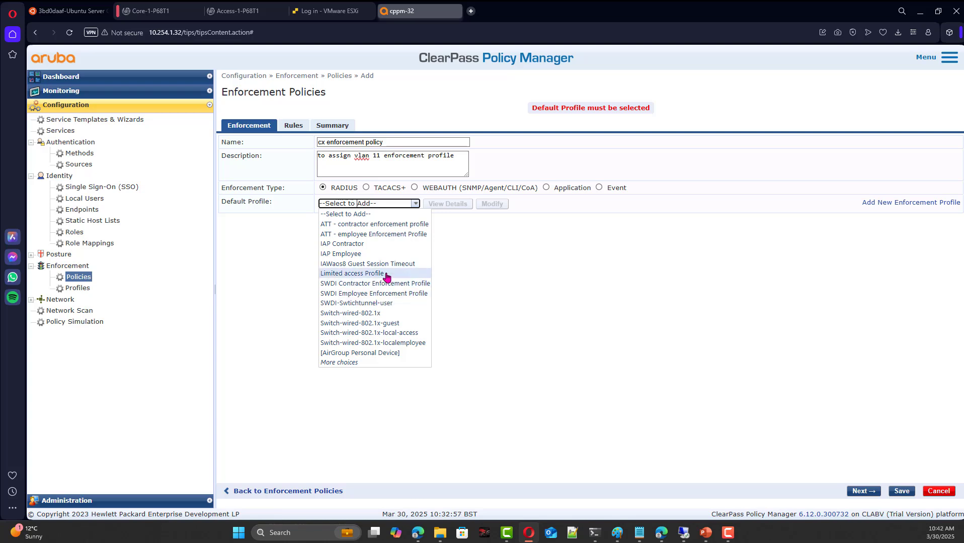
left_click(518, 268)
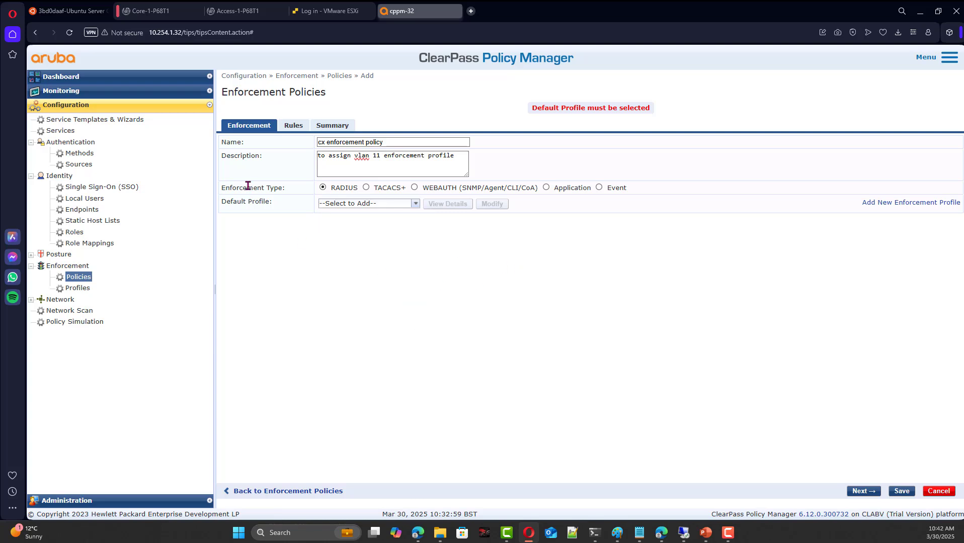
left_click(405, 205)
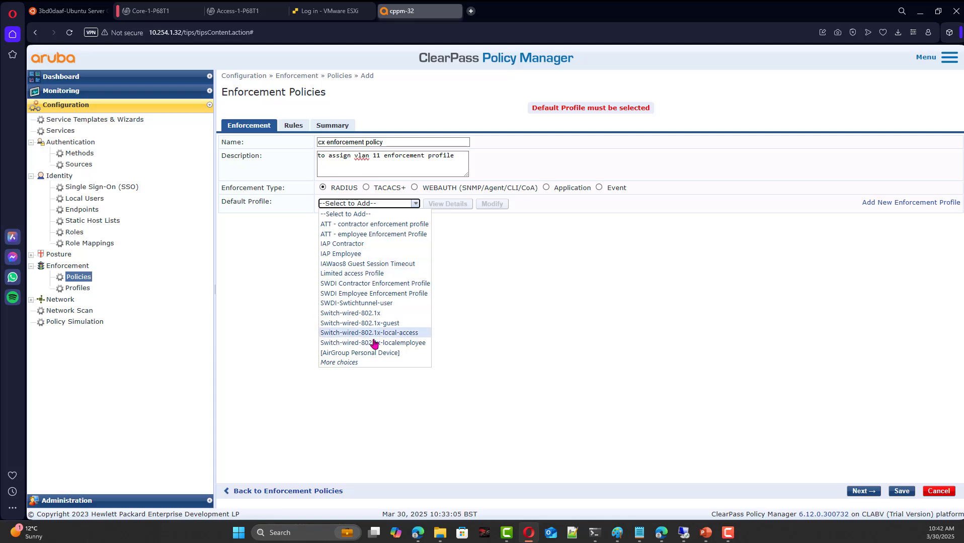
left_click(352, 363)
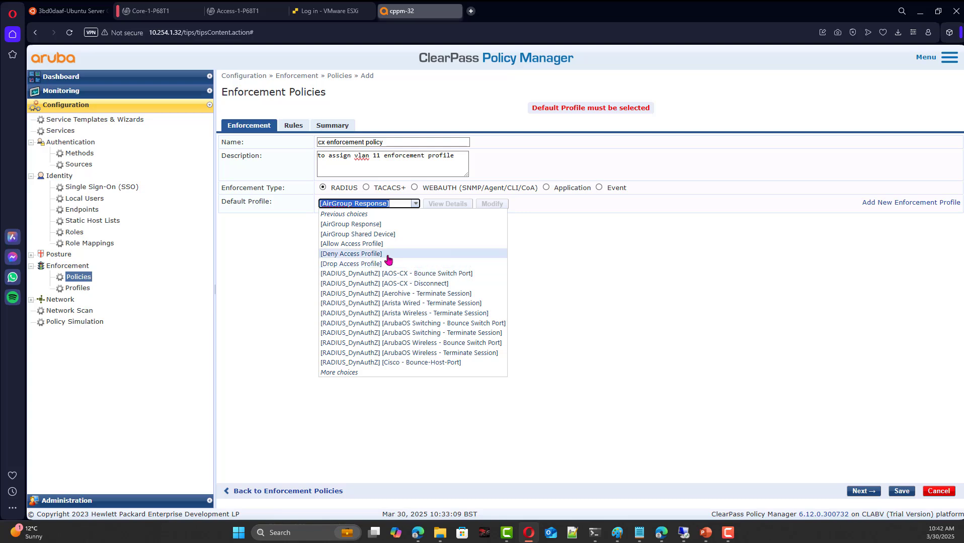
left_click(379, 255)
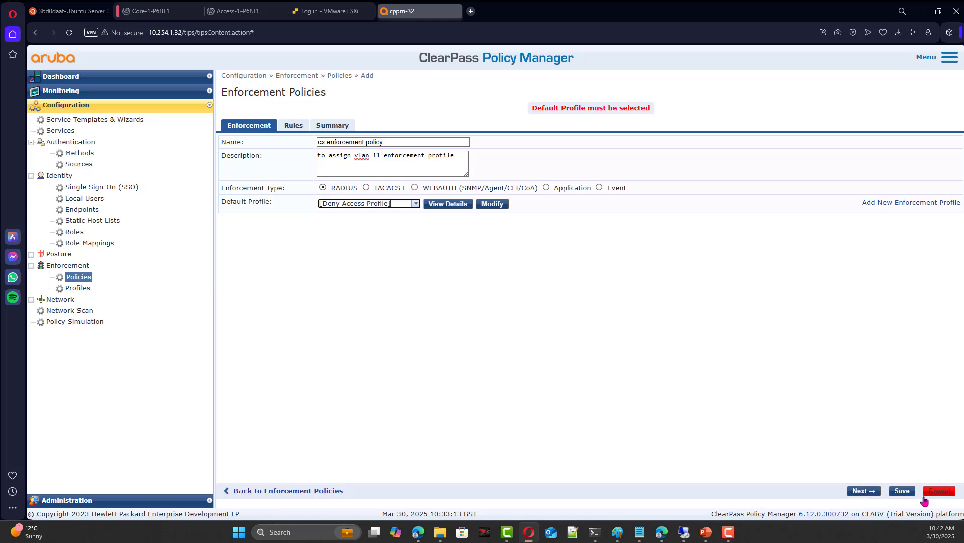
left_click(902, 491)
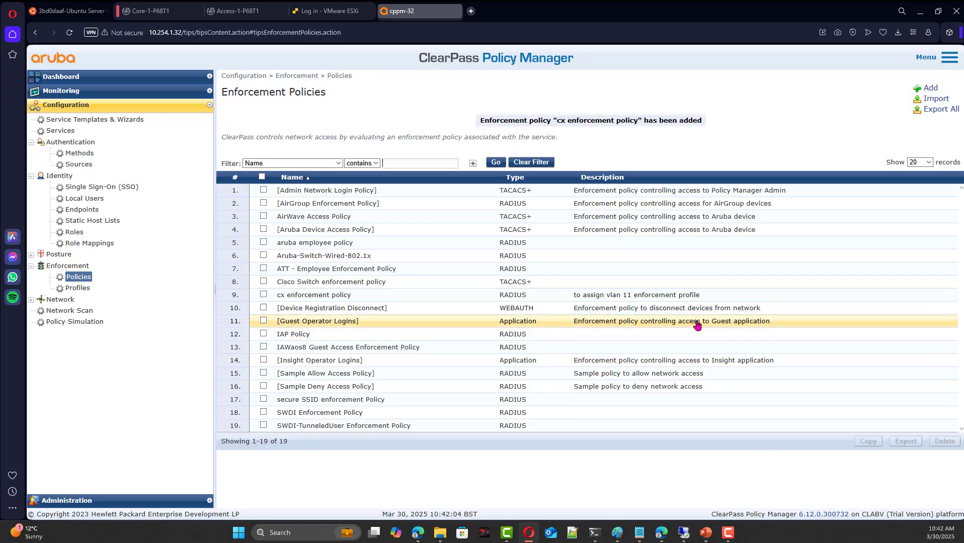
Step: Open the "cx mac authentication service" and set its enforcement policy to "cx enforcement policy"
left_click(63, 132)
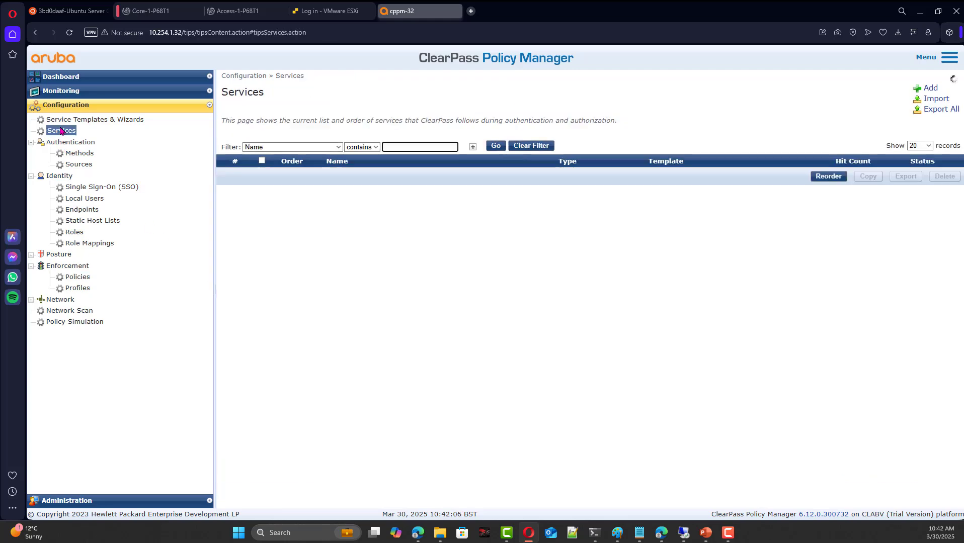
scroll(365, 332, "down", 2)
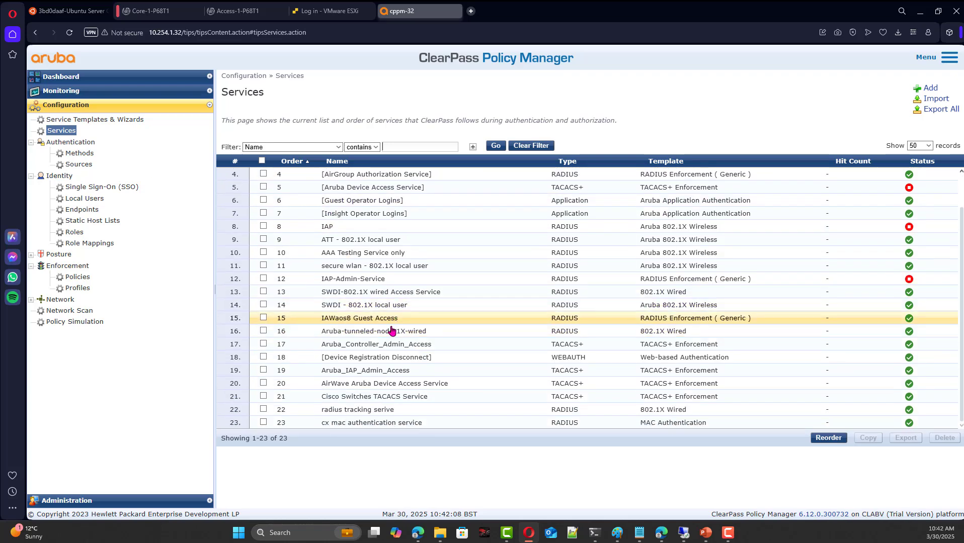
left_click(370, 425)
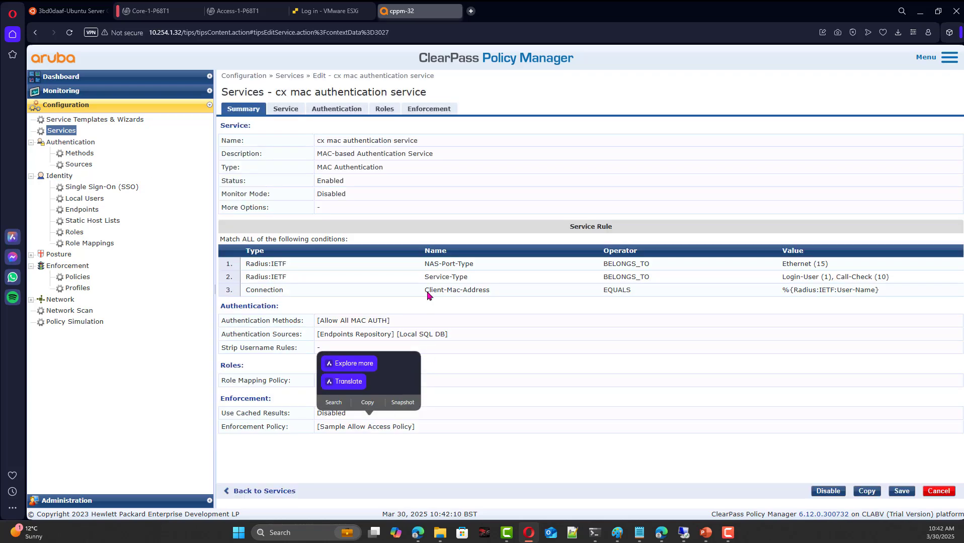
left_click(417, 110)
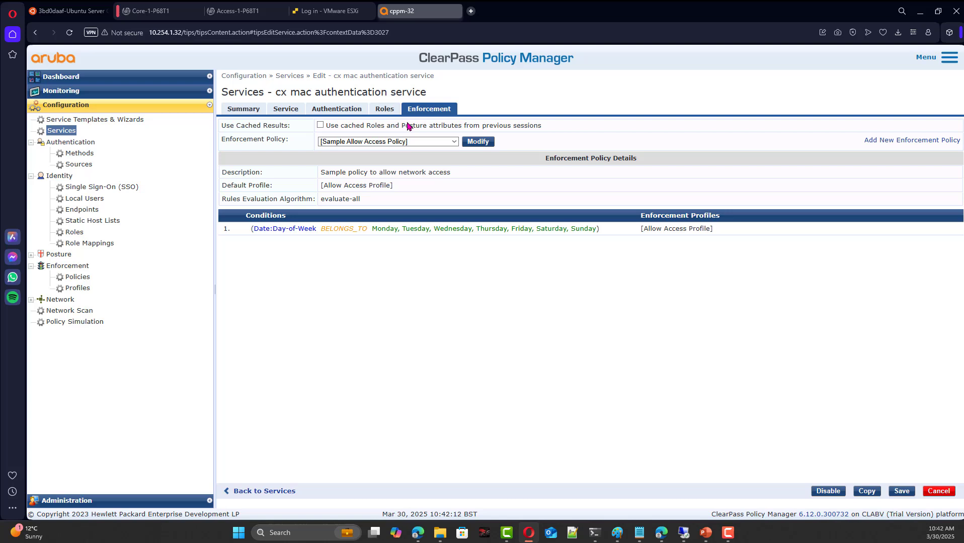
left_click(421, 146)
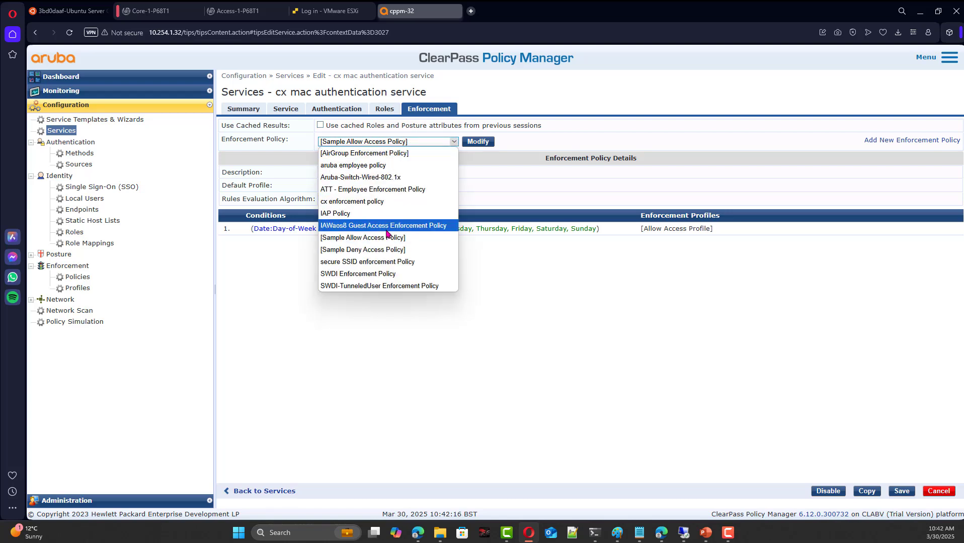
left_click(383, 202)
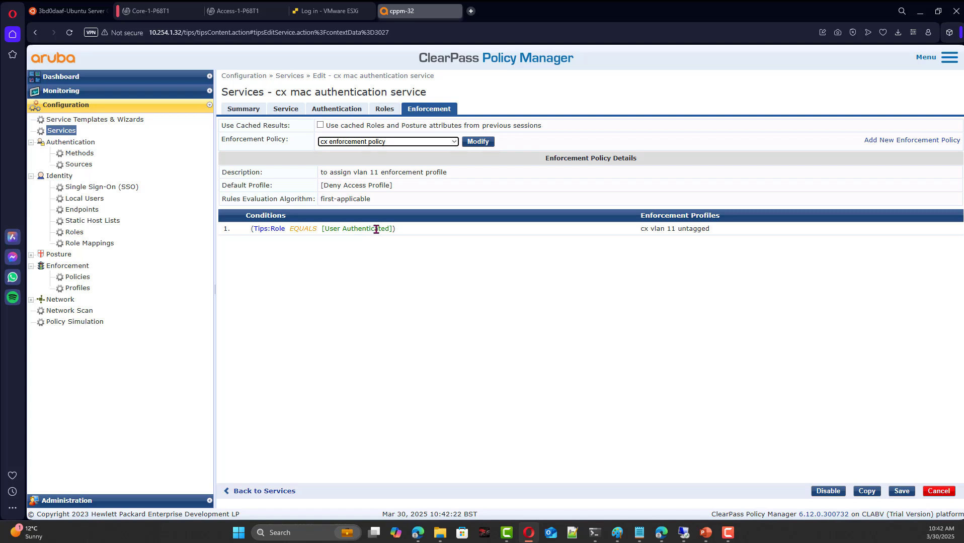
Step: Check the selected policy's rule condition and enforcement profile, and save the service
left_click_drag(375, 229, 354, 229)
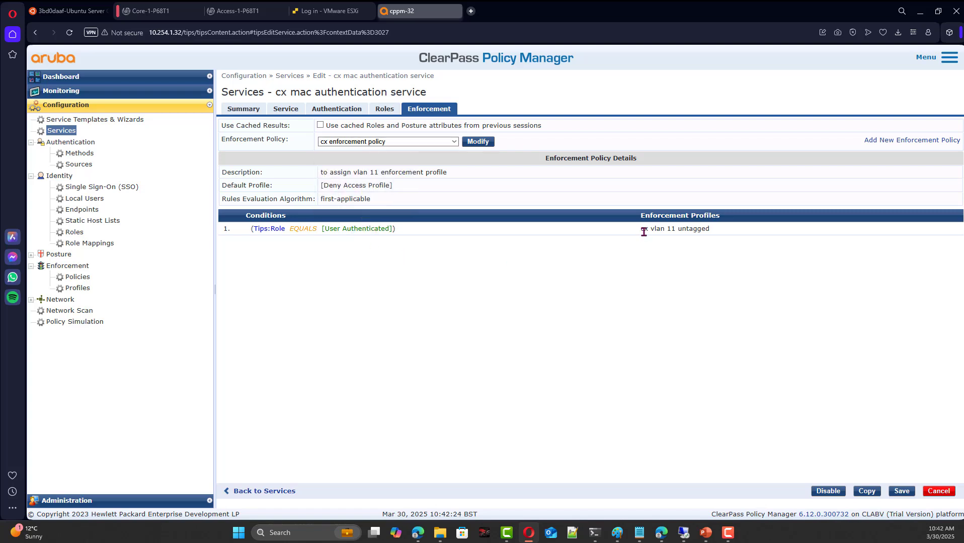
left_click_drag(643, 229, 710, 229)
left_click(677, 259)
left_click(901, 491)
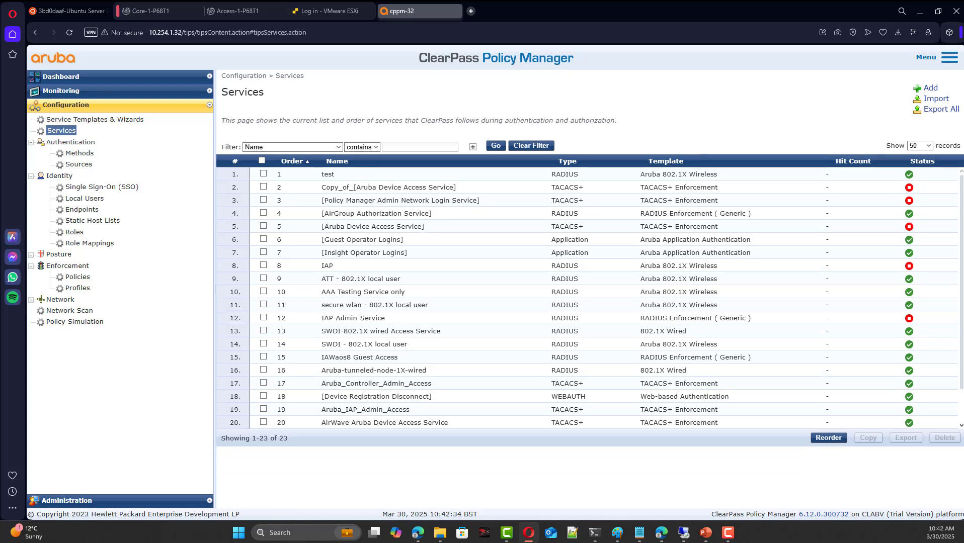
Step: Switch to the terminal, reconnect over SSH to the switch at 192.168.1.99 and log in with the admin account password
key("alt+Tab")
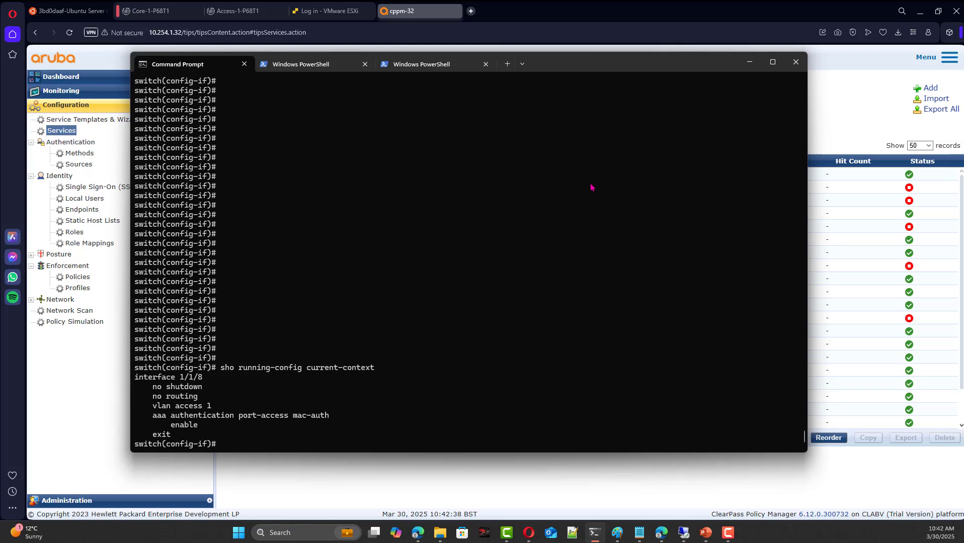
key("Up")
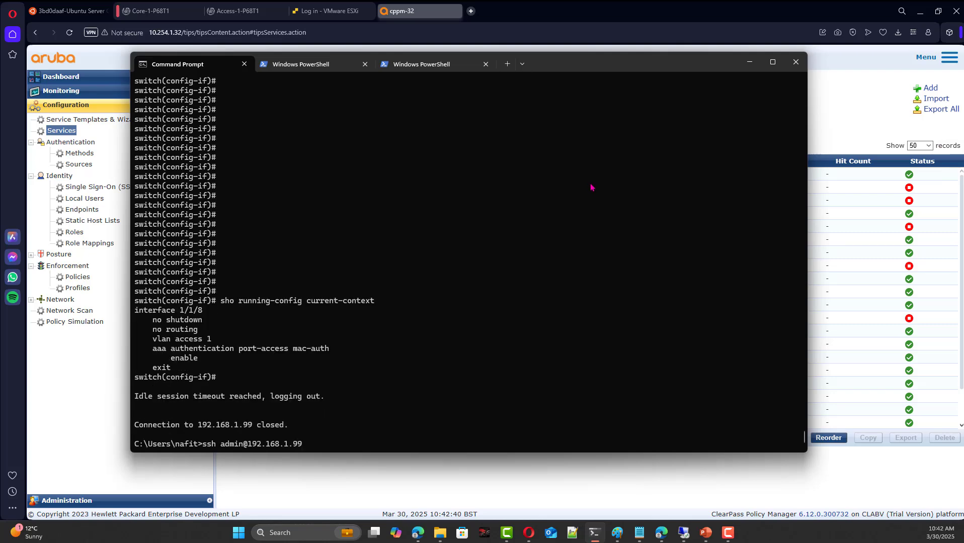
key("Return")
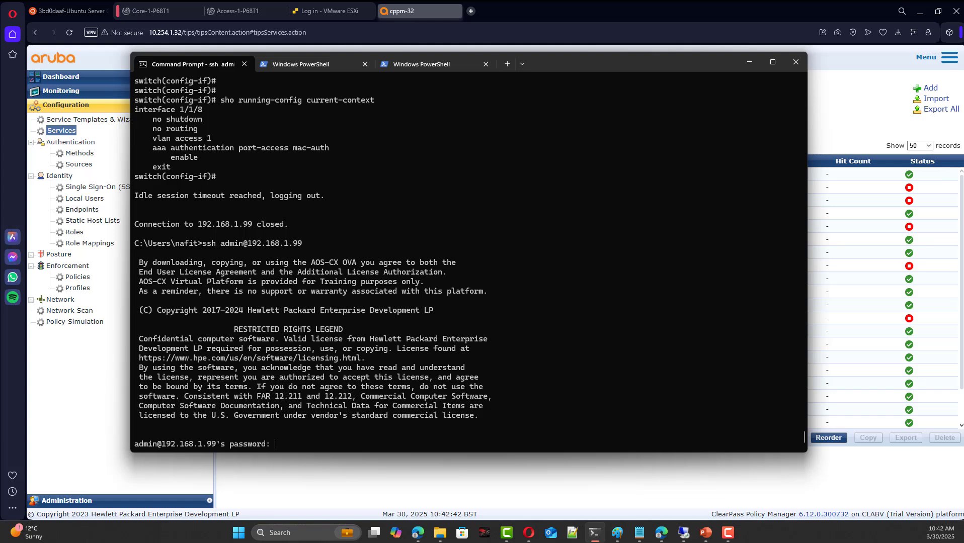
key("Return")
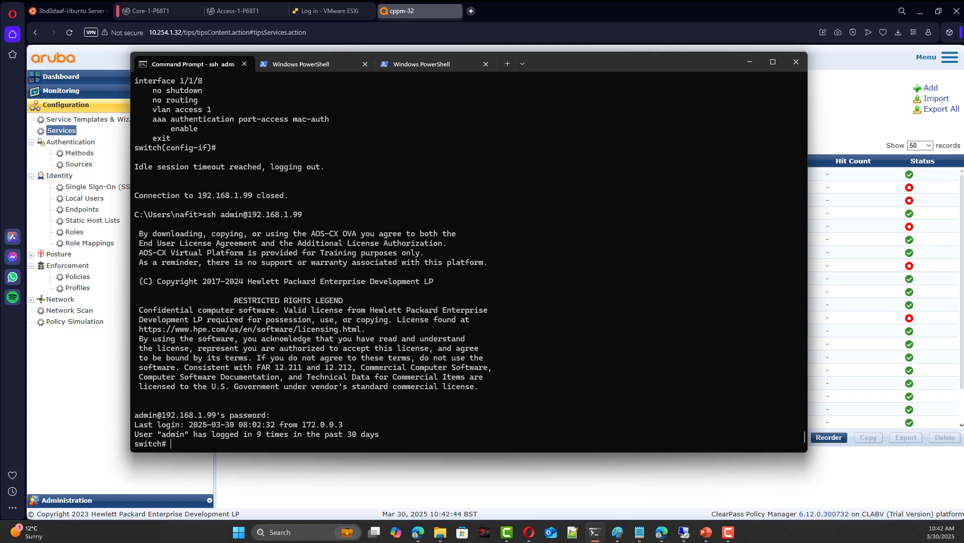
key("Return")
key("Return")
key("Return")
Step: Display the running configuration of interface 1/1/8 on the switch
type("sho")
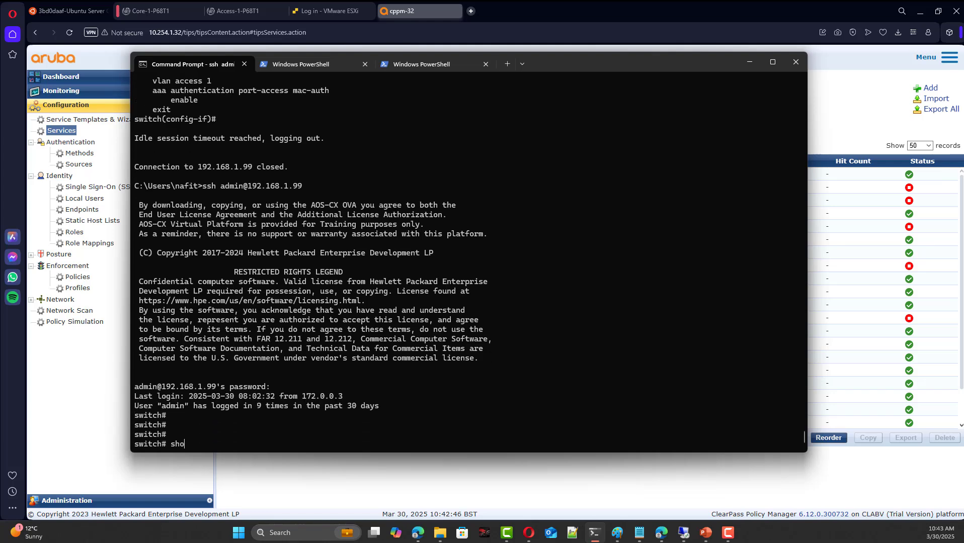
key("BackSpace")
key("BackSpace")
key("BackSpace")
type("show running-config int")
key("Tab")
type("1/1/")
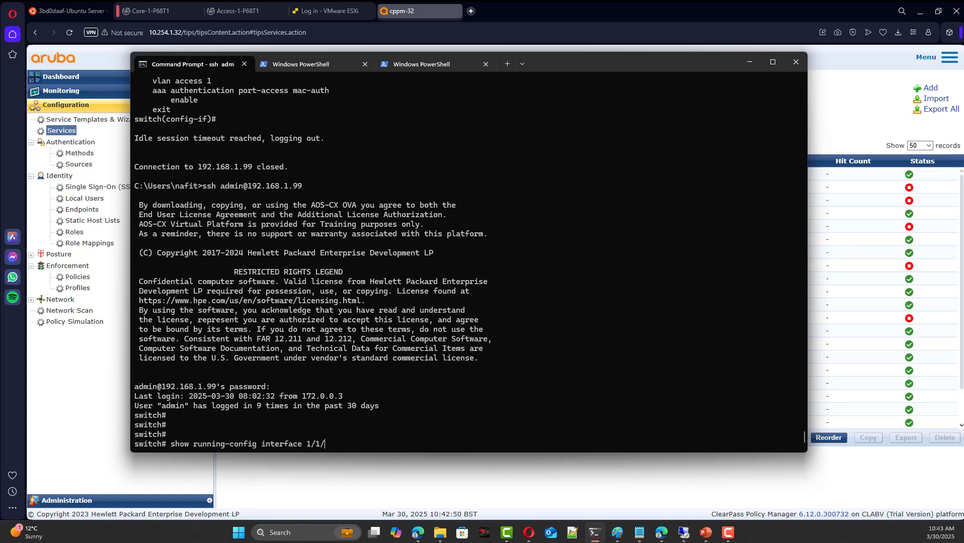
type("8")
key("Return")
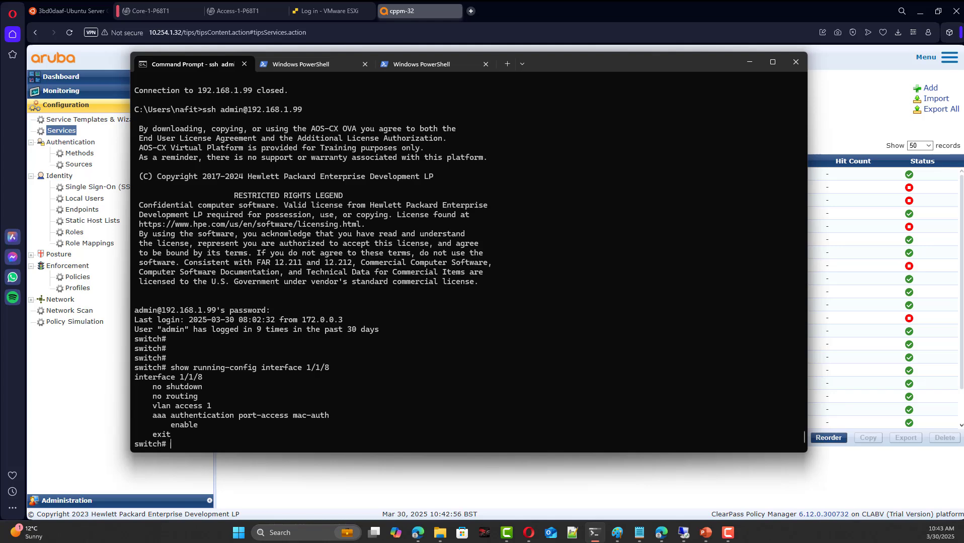
Step: Enter configuration mode for interface 1/1/8, shut the port down and bring it back up
type("config")
key("Return")
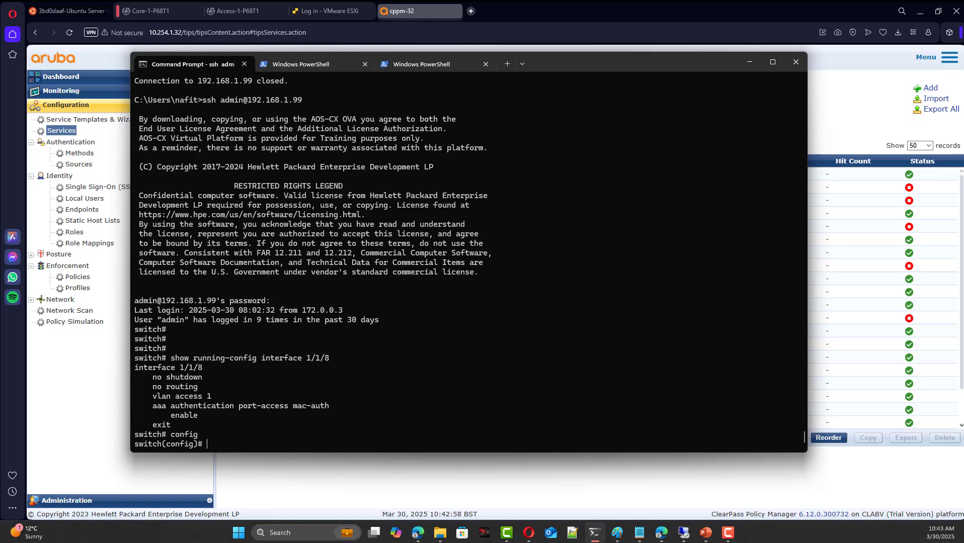
type("inter 1/1/8")
key("Return")
type("shutdown")
key("Return")
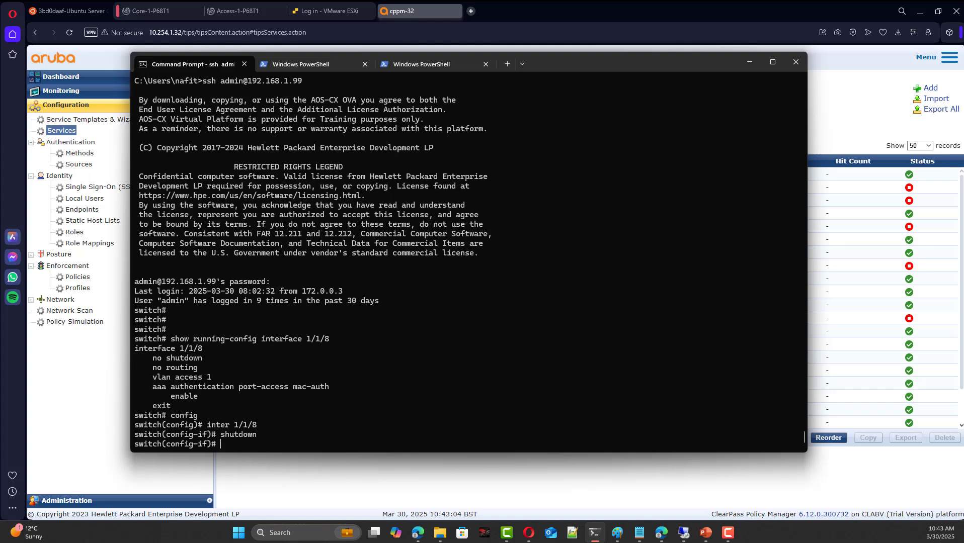
type("no shutdown")
key("Return")
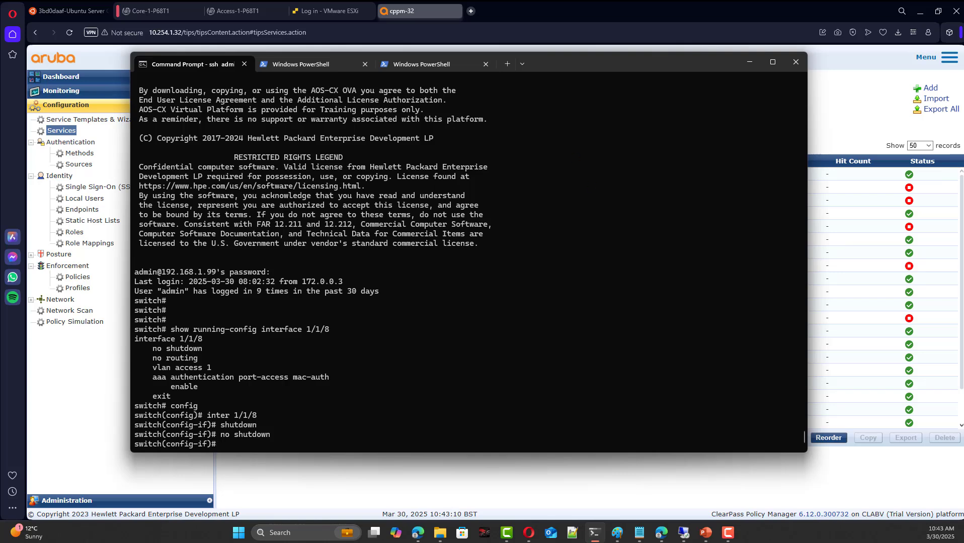
Step: In ClearPass Access Tracker, open the latest request and examine the RADIUS response in its output details
left_click(100, 91)
left_click(113, 119)
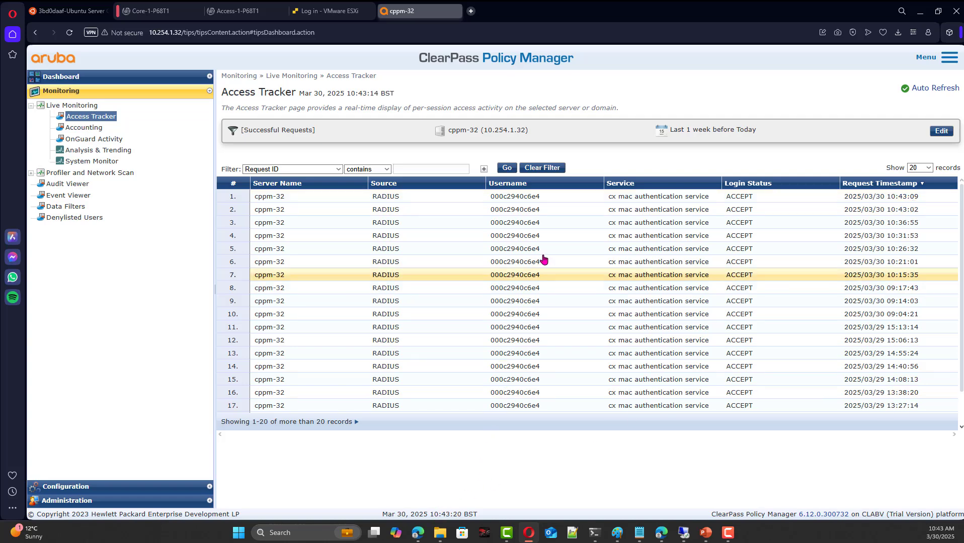
left_click(550, 197)
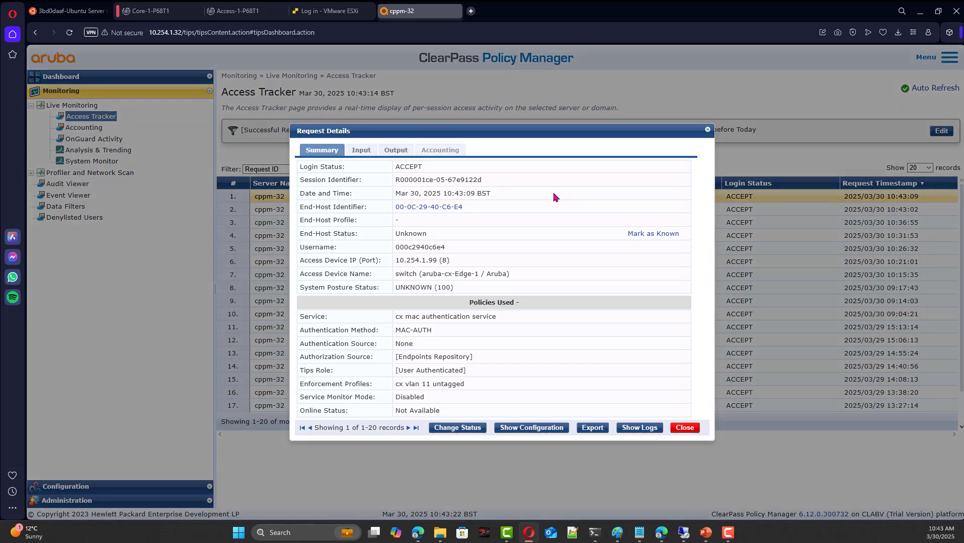
left_click(401, 151)
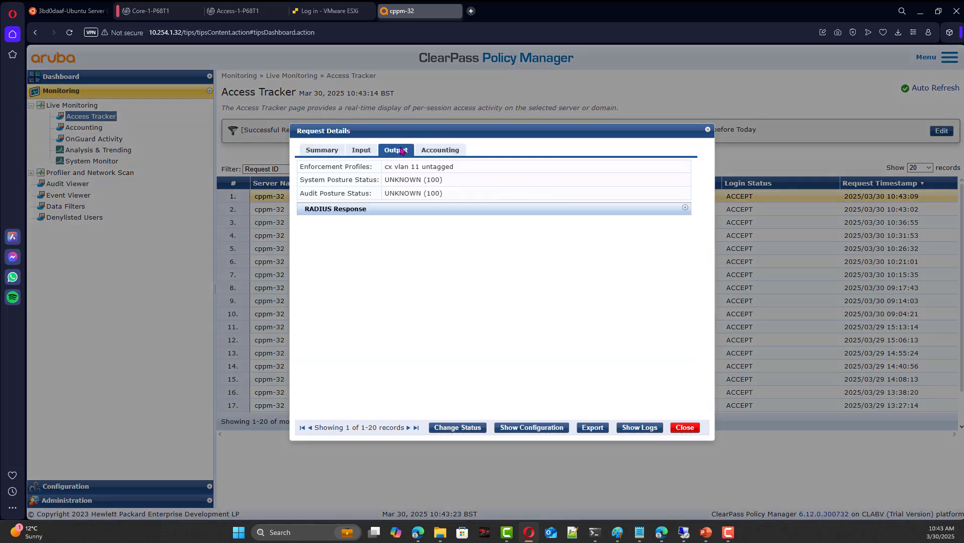
left_click(357, 210)
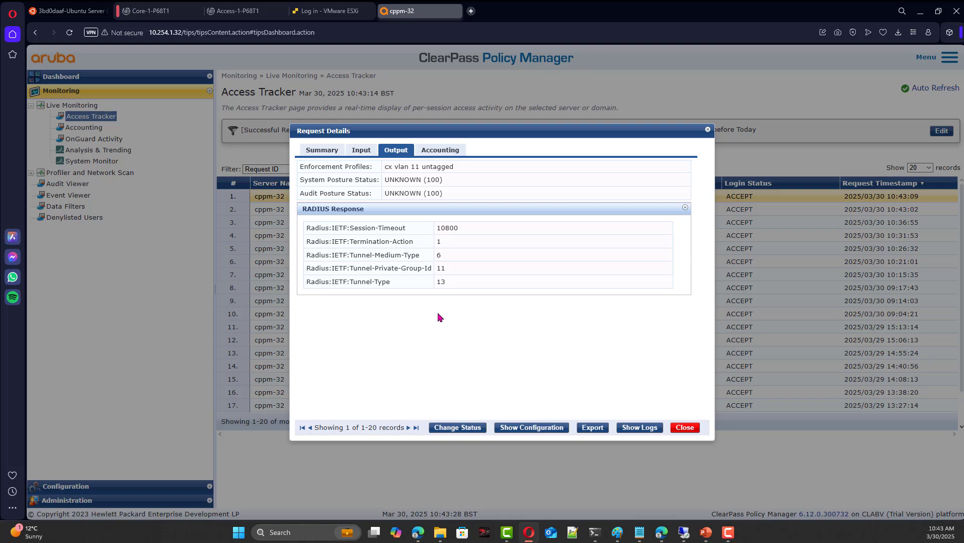
Step: Return to the switch terminal, list the port-access clients and compare the client's VLAN with the interface 1/1/8 configuration
key("alt+Tab")
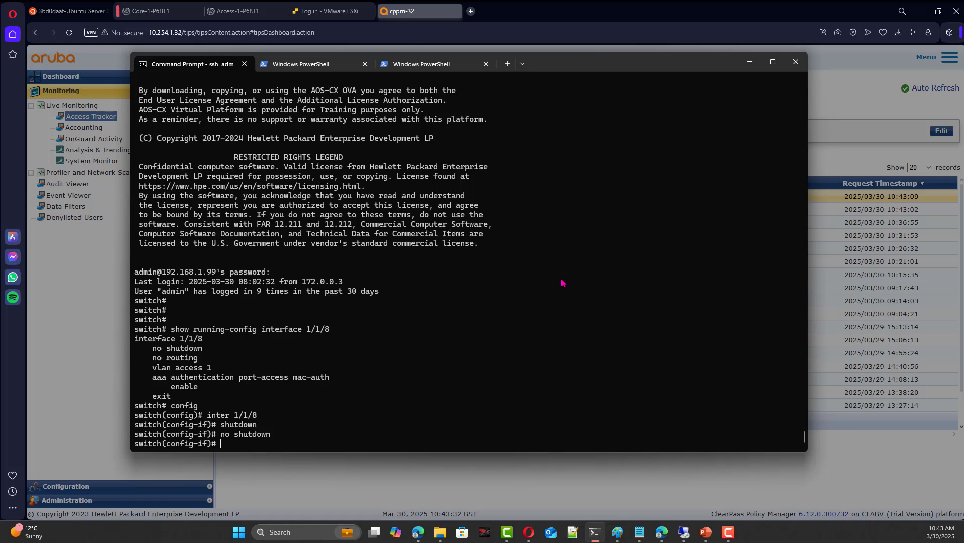
type("sho por-a")
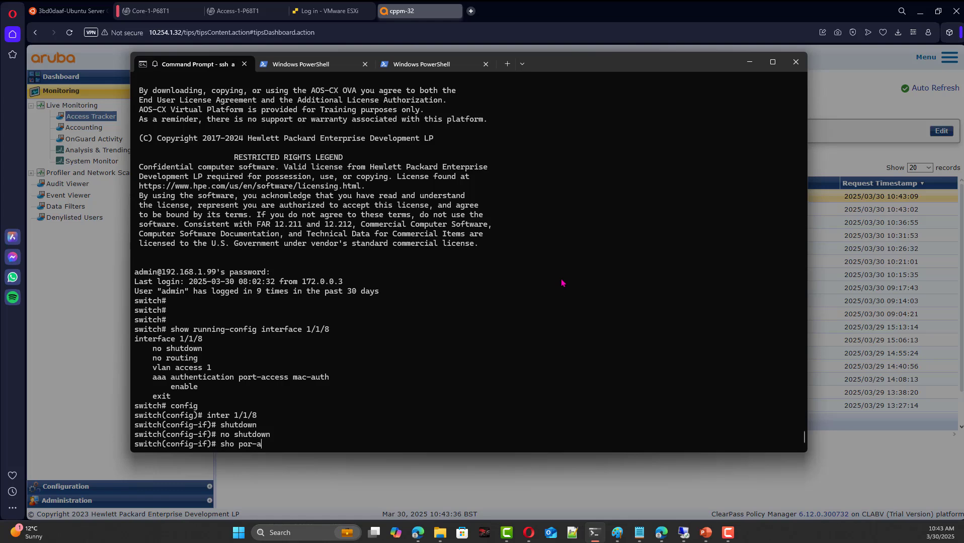
type("rt-access clients")
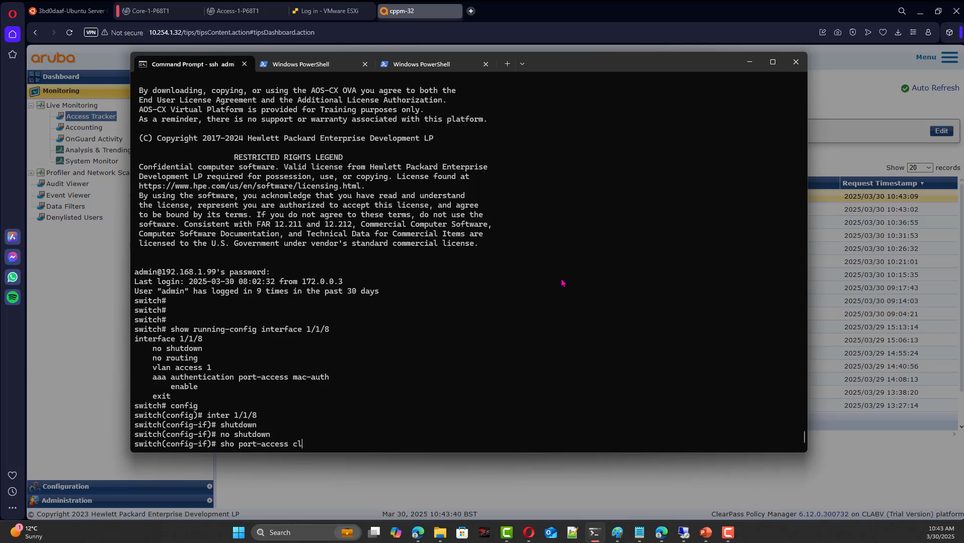
key("Return")
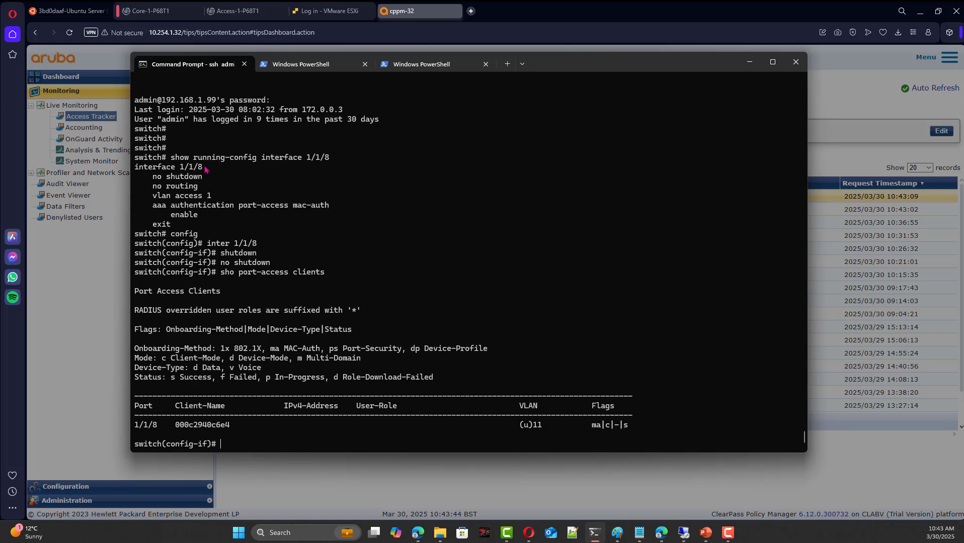
left_click_drag(136, 171, 304, 215)
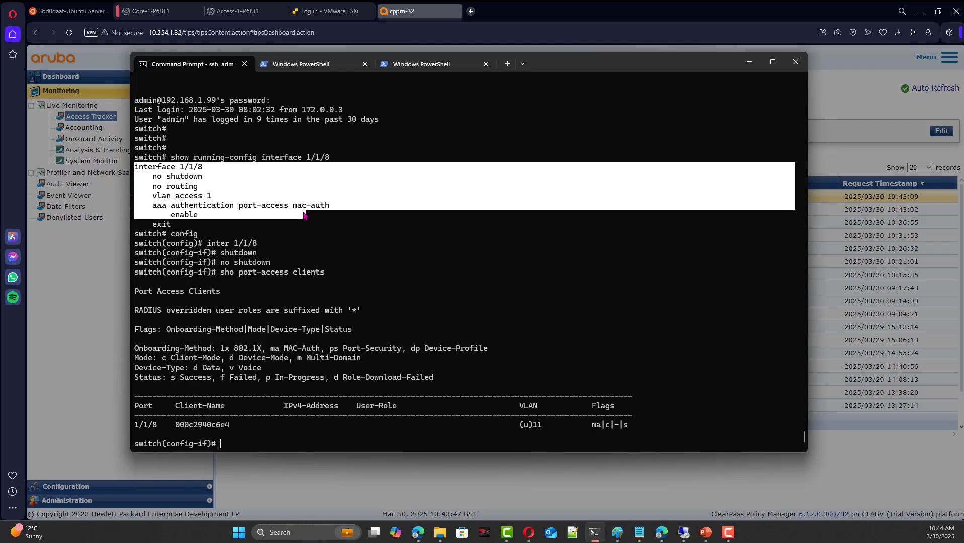
right_click(372, 237)
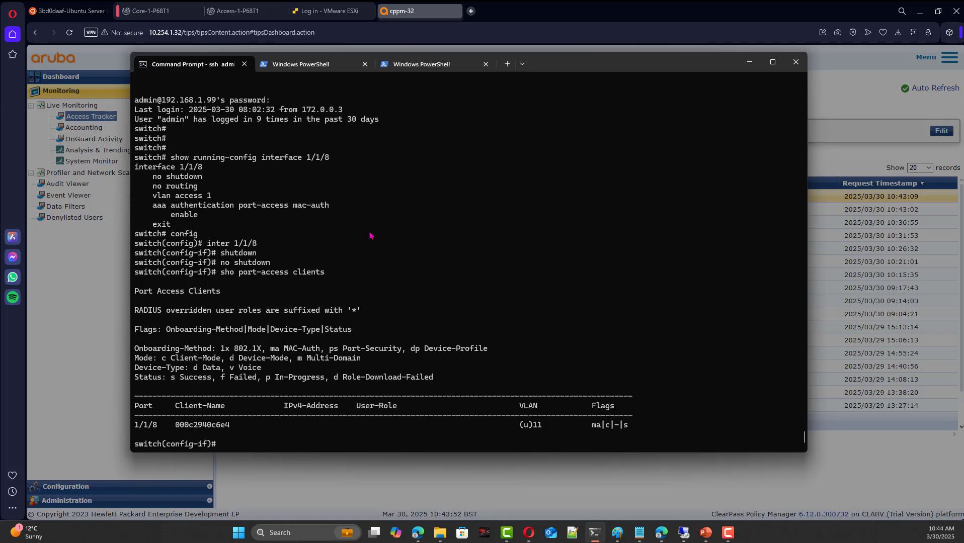
left_click_drag(547, 428, 528, 431)
right_click(493, 436)
Step: Show the VLAN assignment of port 1/1/8 on the switch and examine its VLAN entry
type("show vlan port 1/1/8")
key("Return")
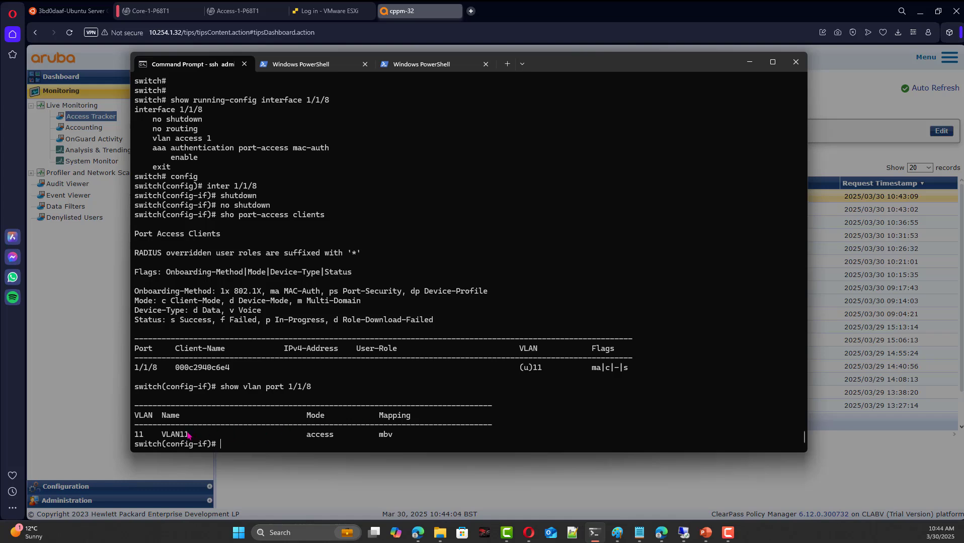
left_click_drag(188, 436, 138, 438)
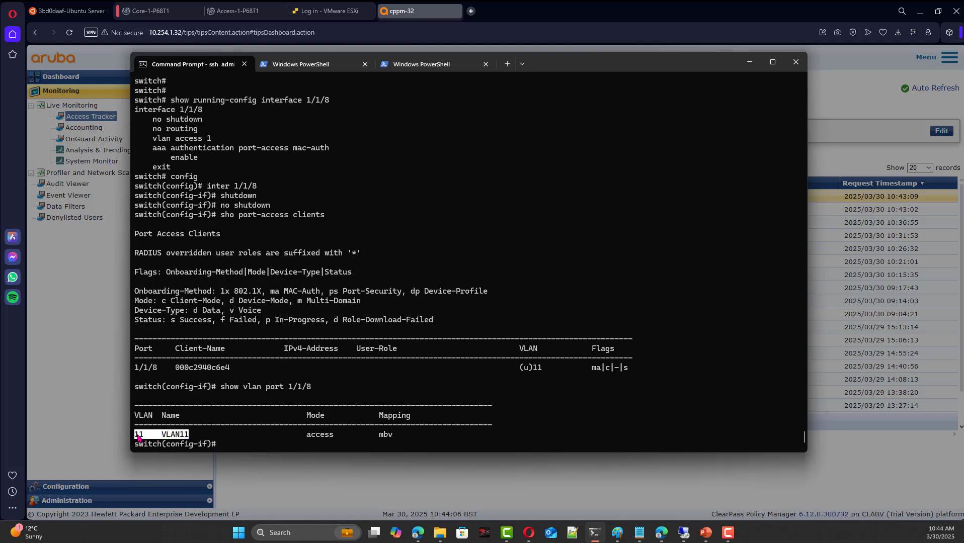
key("ctrl+c")
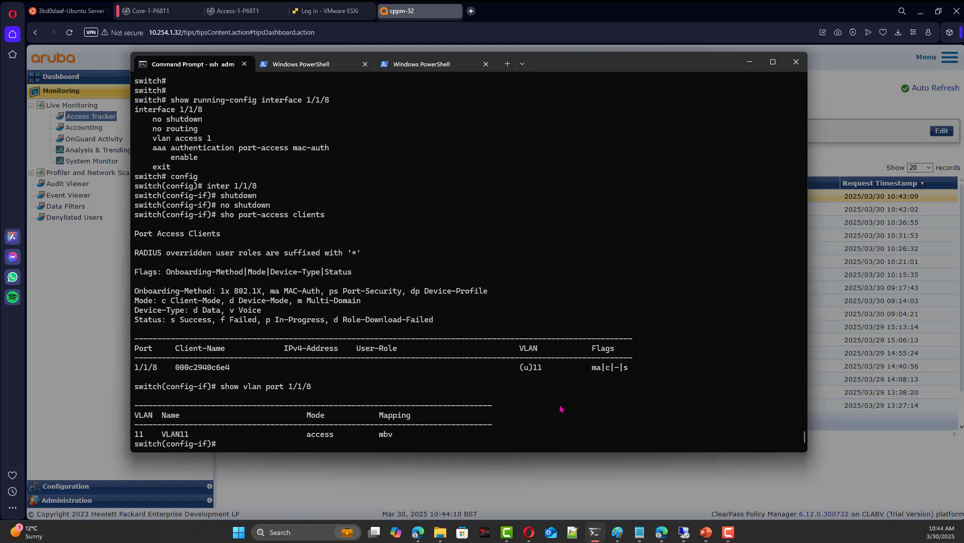
Step: Back in ClearPass, change the request's status using RADIUS Dynamic Authorization type [AOS-CX - Bounce Switch Port] and submit it
left_click(845, 200)
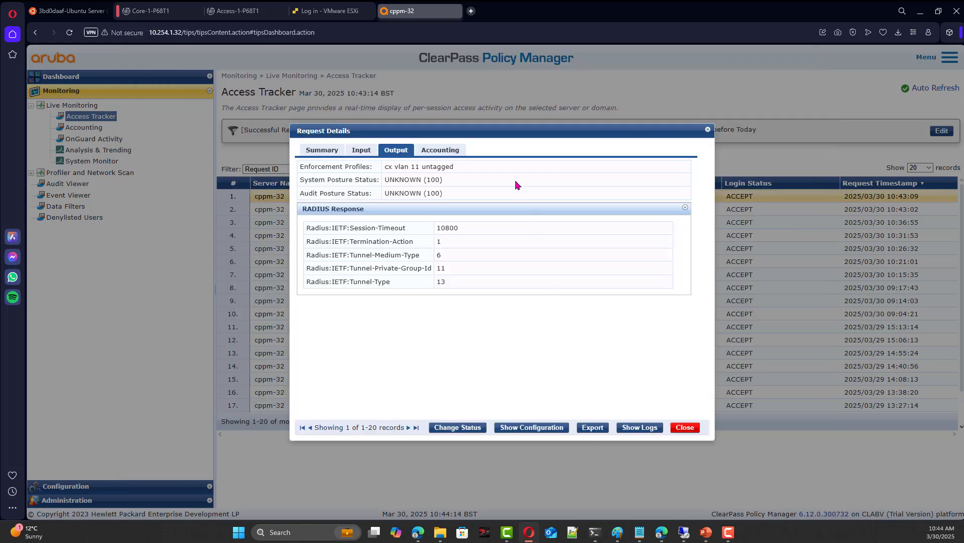
left_click(466, 427)
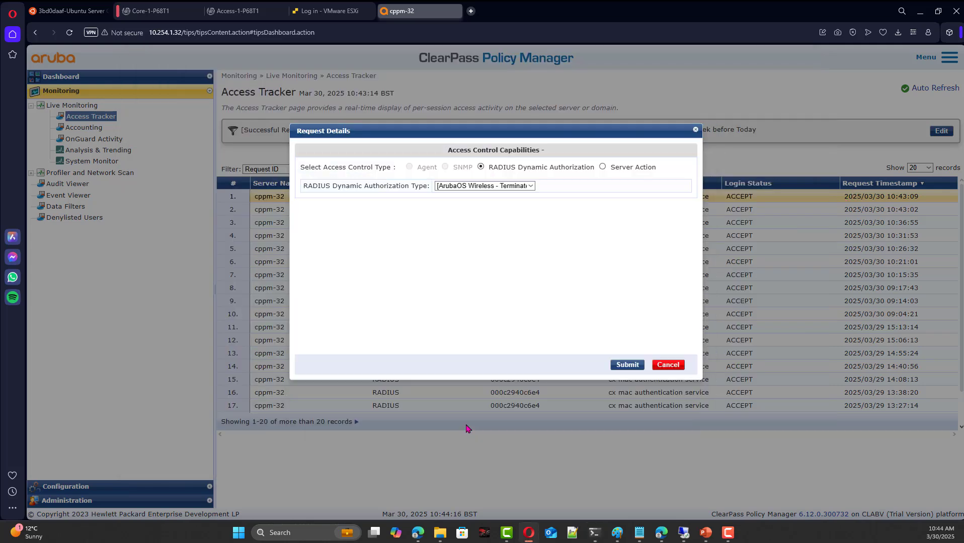
left_click(524, 186)
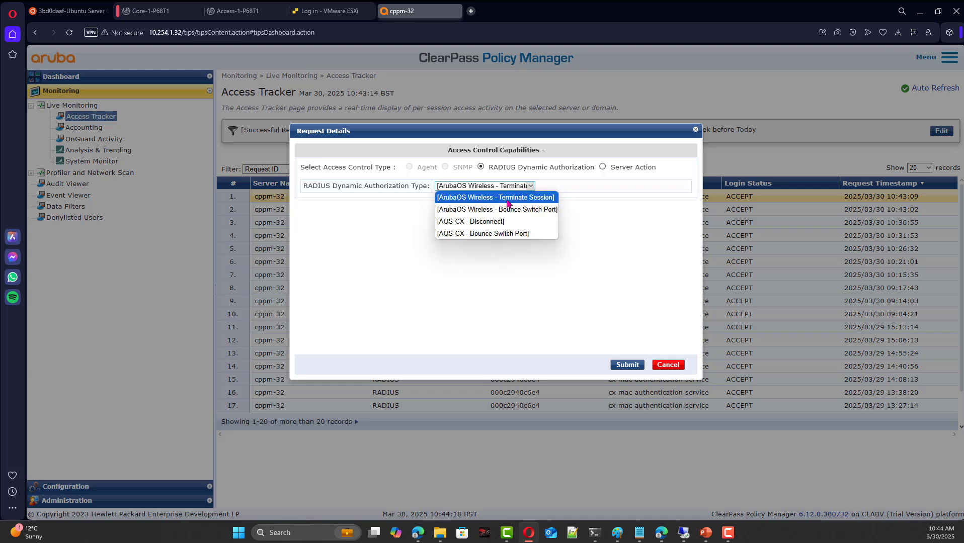
left_click(498, 236)
left_click(626, 366)
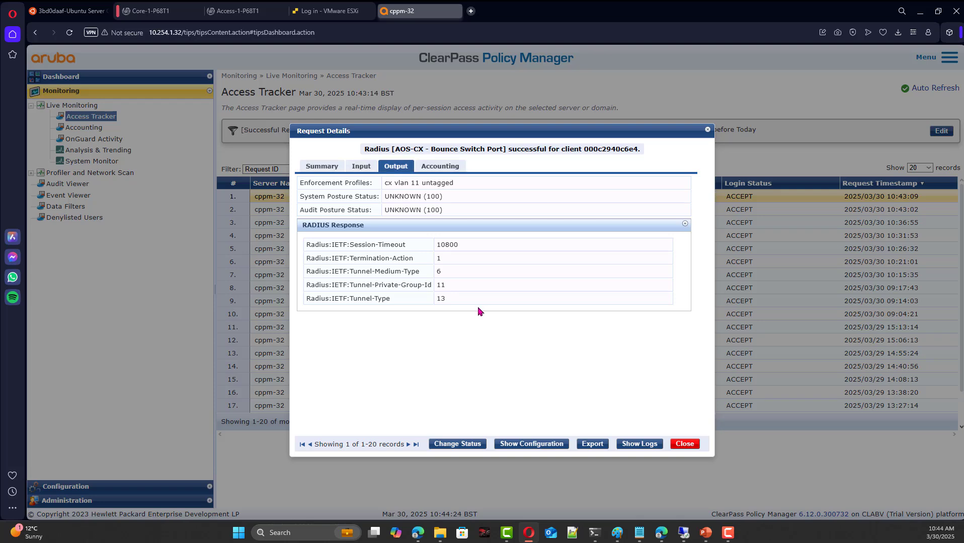
Step: Close the request details and reload the Access Tracker page, dismissing the release notice
left_click(685, 445)
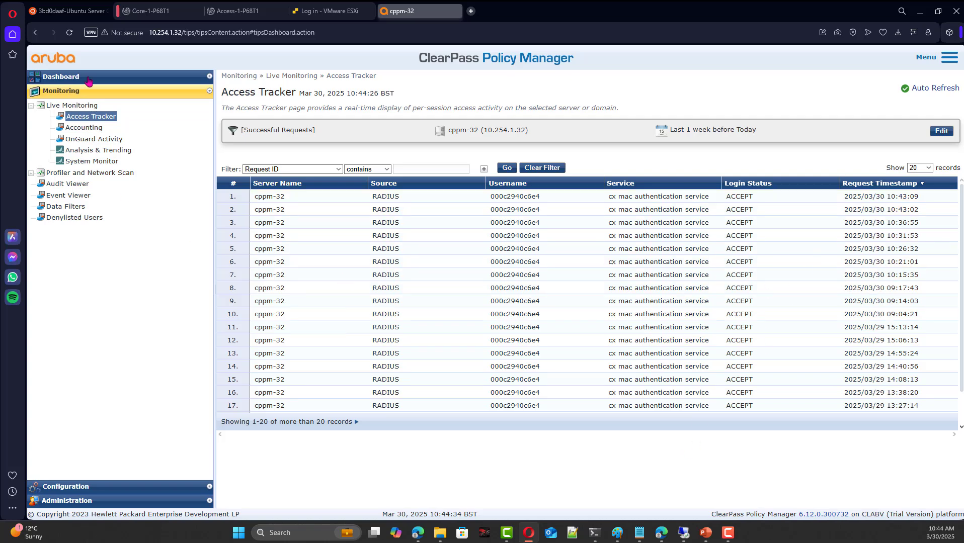
key("F5")
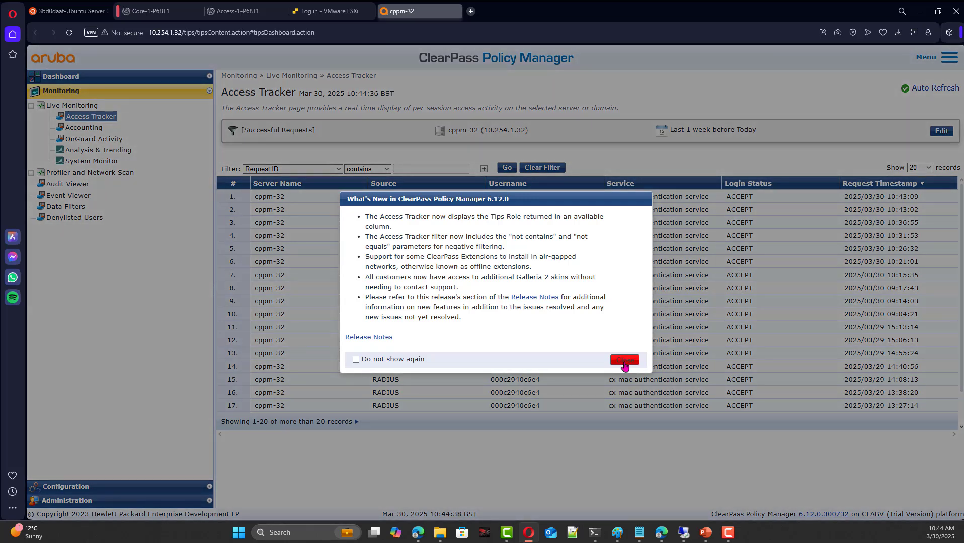
left_click(619, 360)
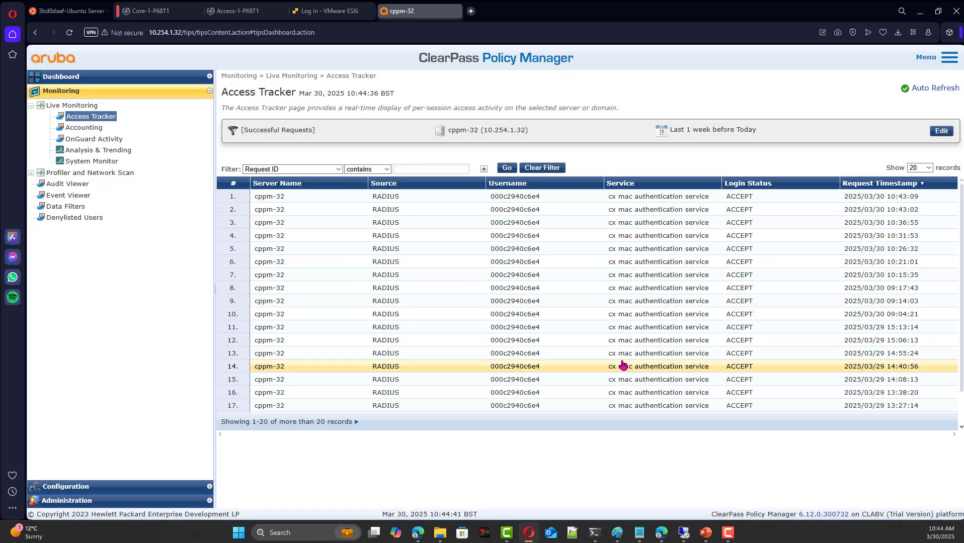
Step: Switch to the switch terminal and recheck the VLAN assignment of port 1/1/8
key("alt+Tab")
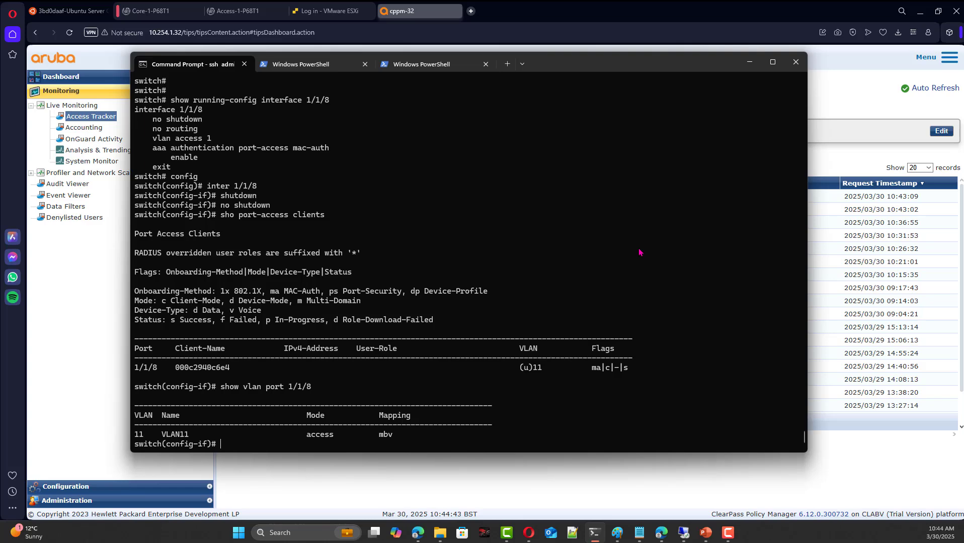
key("Up")
key("Return")
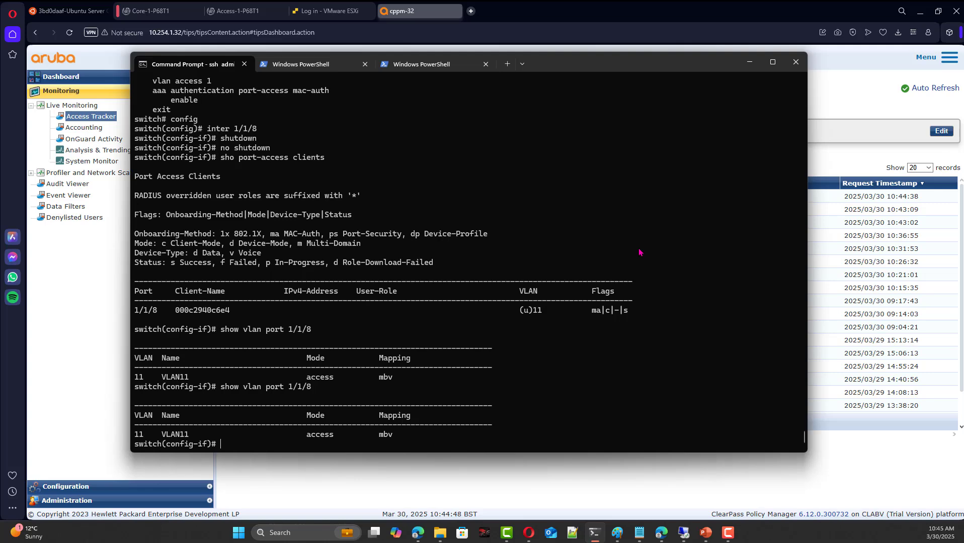
Step: Switch to the remote client at 192.168.1.101, rerun the IP configuration listing in its command prompt and examine the Ethernet address details
left_click(685, 535)
right_click(373, 221)
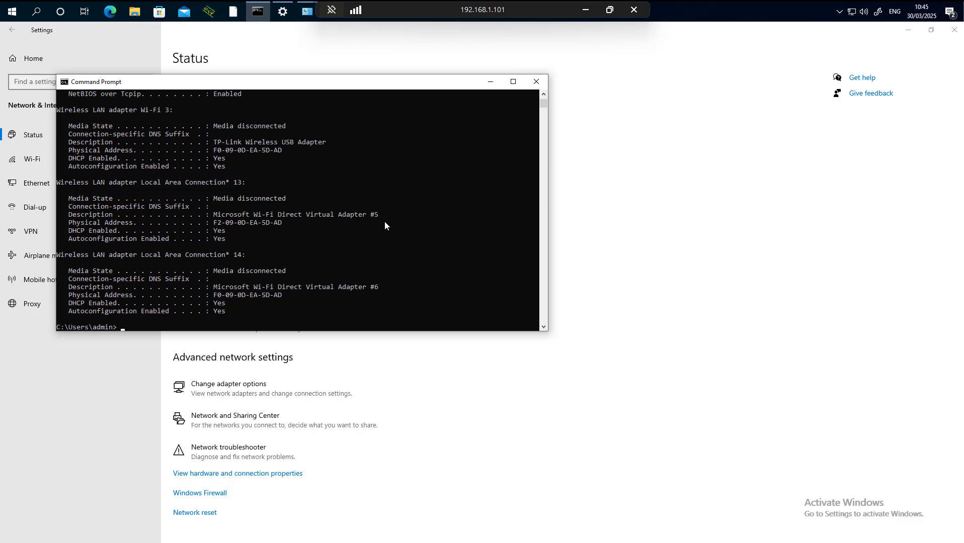
key("Up")
key("Return")
scroll(277, 219, "up", 4)
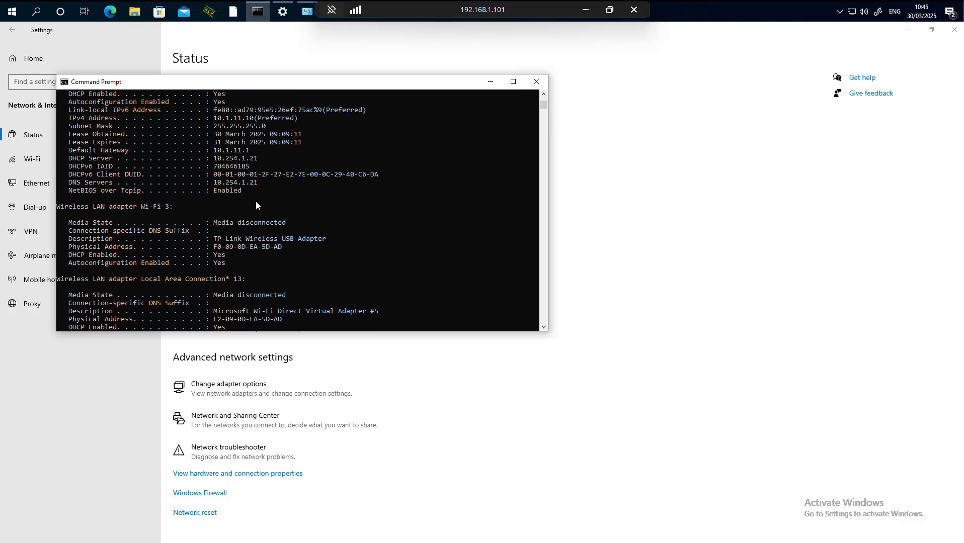
left_click_drag(260, 154, 214, 159)
Step: Ping the default gateway 10.1.11.1 and the ClearPass server 10.254.1.32 from the client's command prompt
left_click(339, 238)
type("ping")
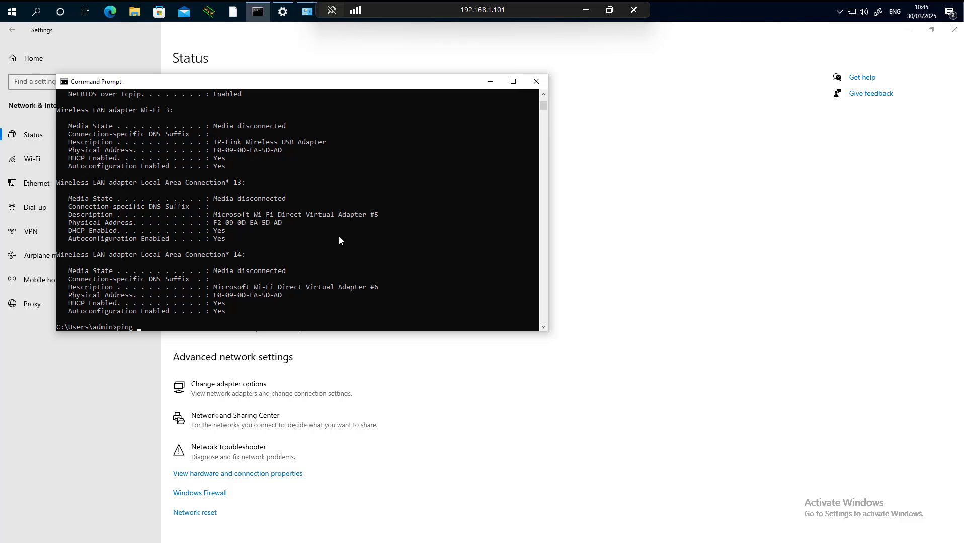
type(" 10.1.11.1")
key("Return")
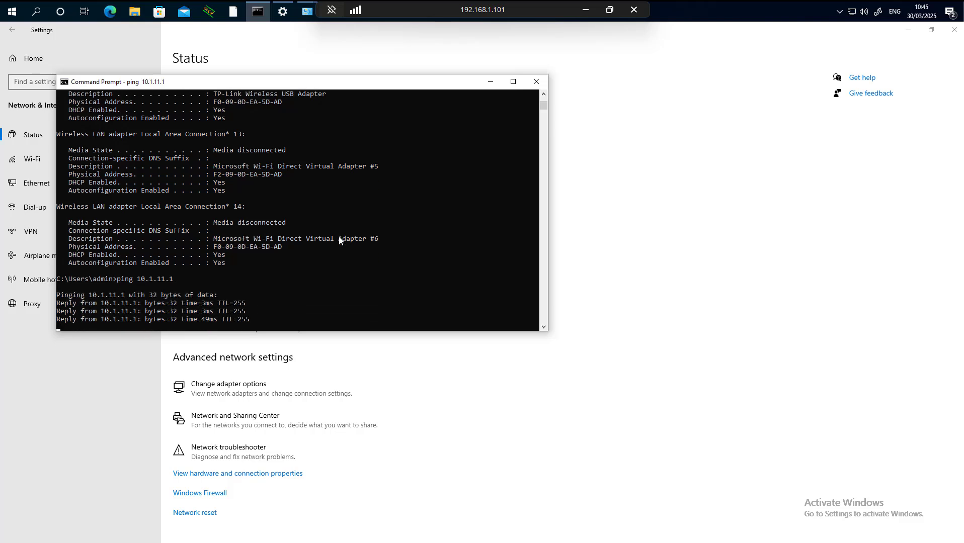
type("pin")
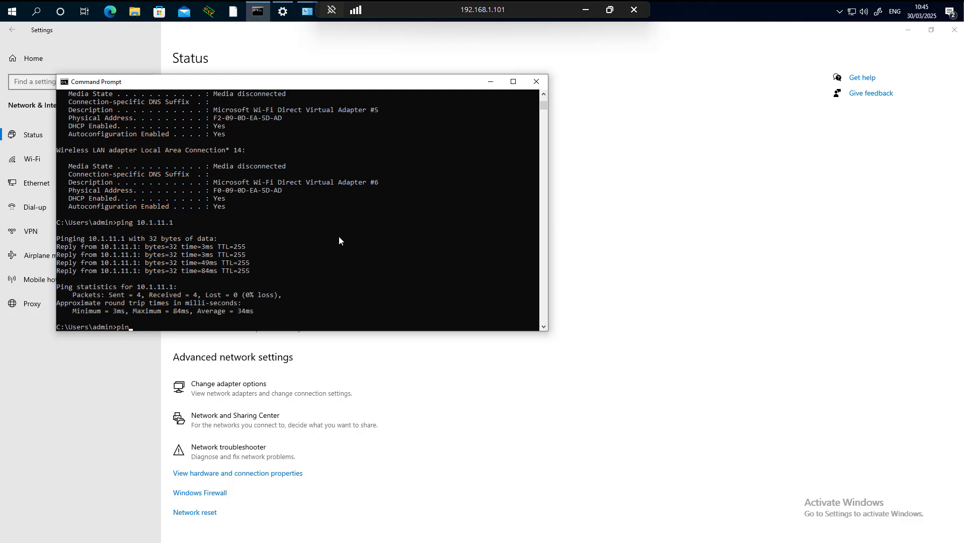
type("g 10.254.1.32")
key("Return")
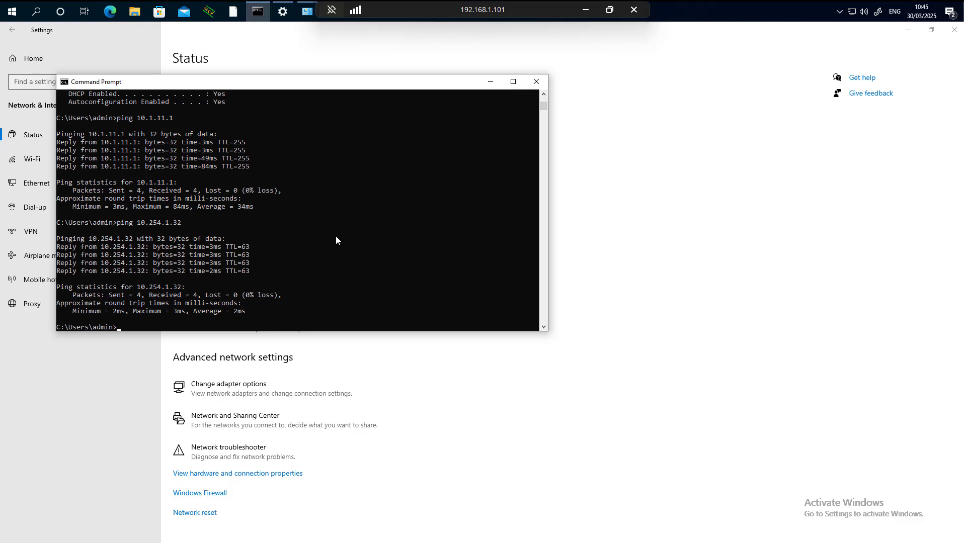
Step: Switch to ClearPass Access Tracker, review the newest request's summary and the second request's RADIUS Dynamic Authorization details, closing each one
key("alt+Tab")
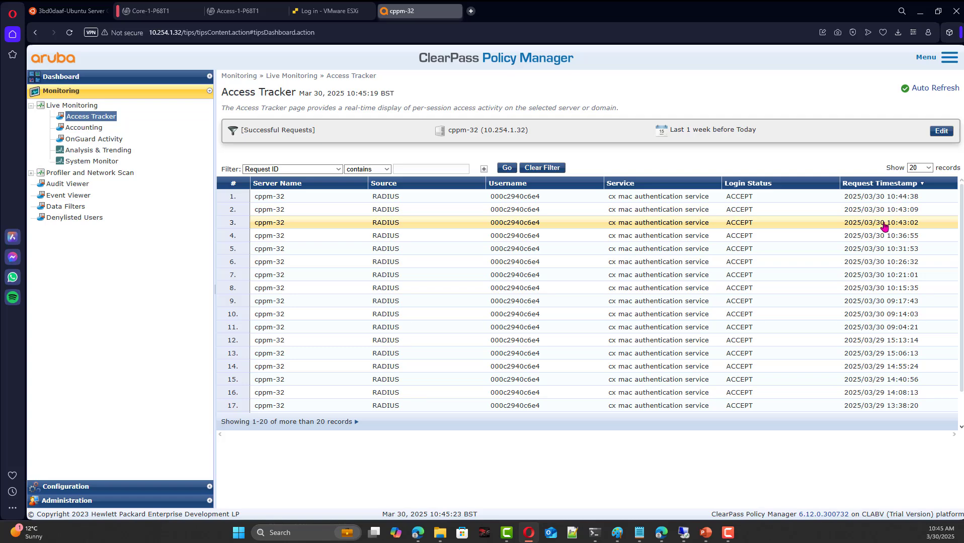
left_click(547, 200)
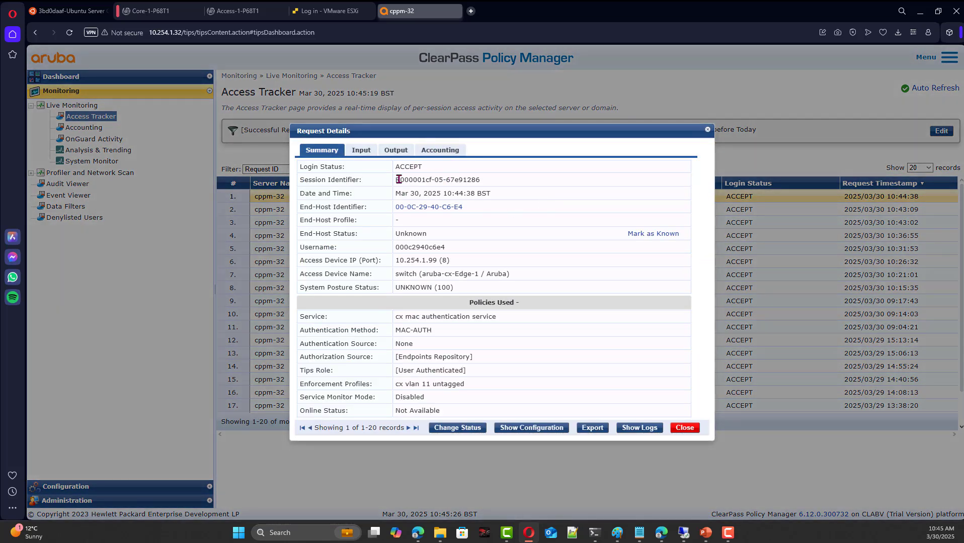
left_click(684, 428)
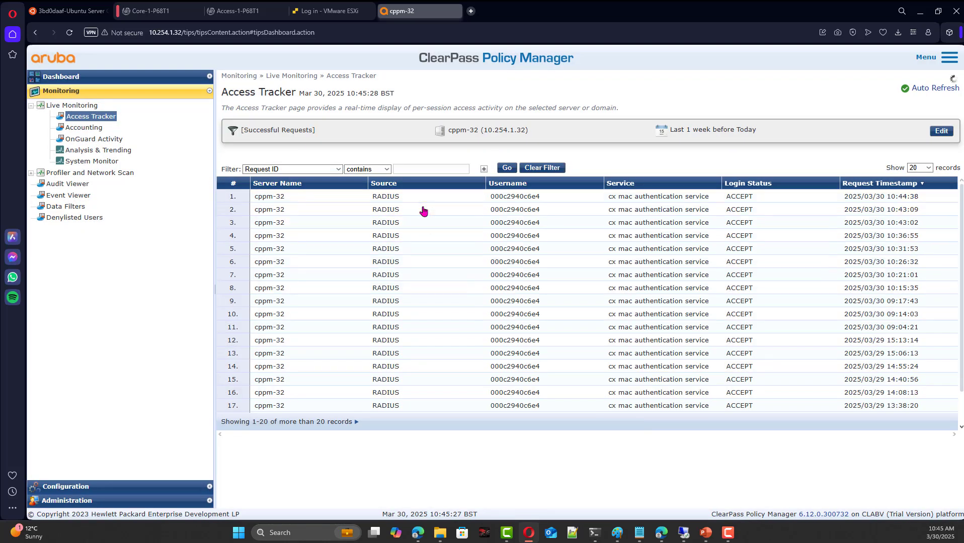
left_click(420, 209)
left_click(495, 154)
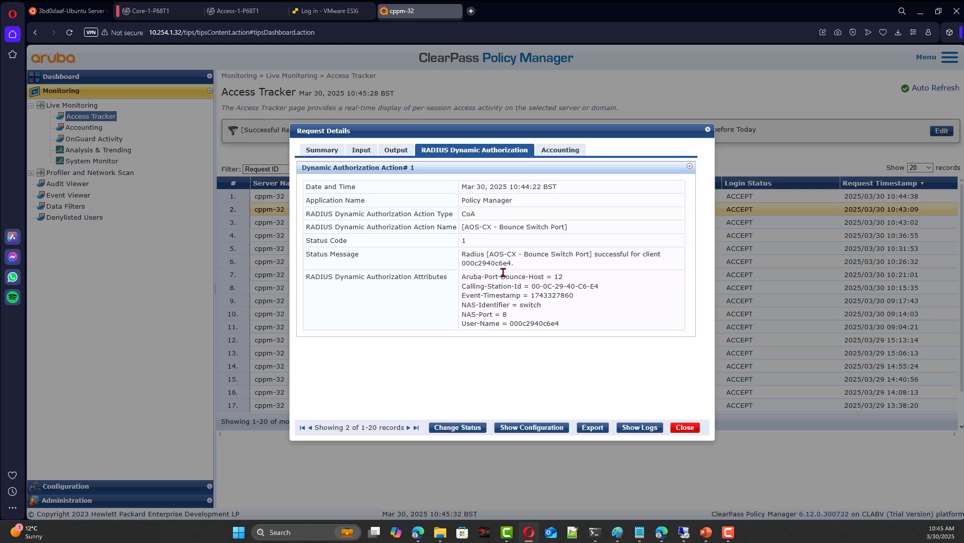
left_click(685, 429)
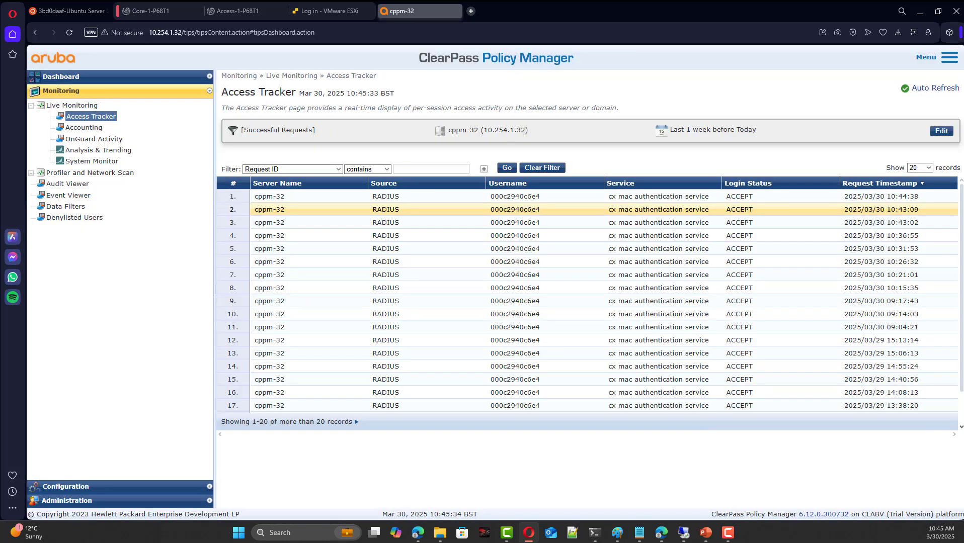